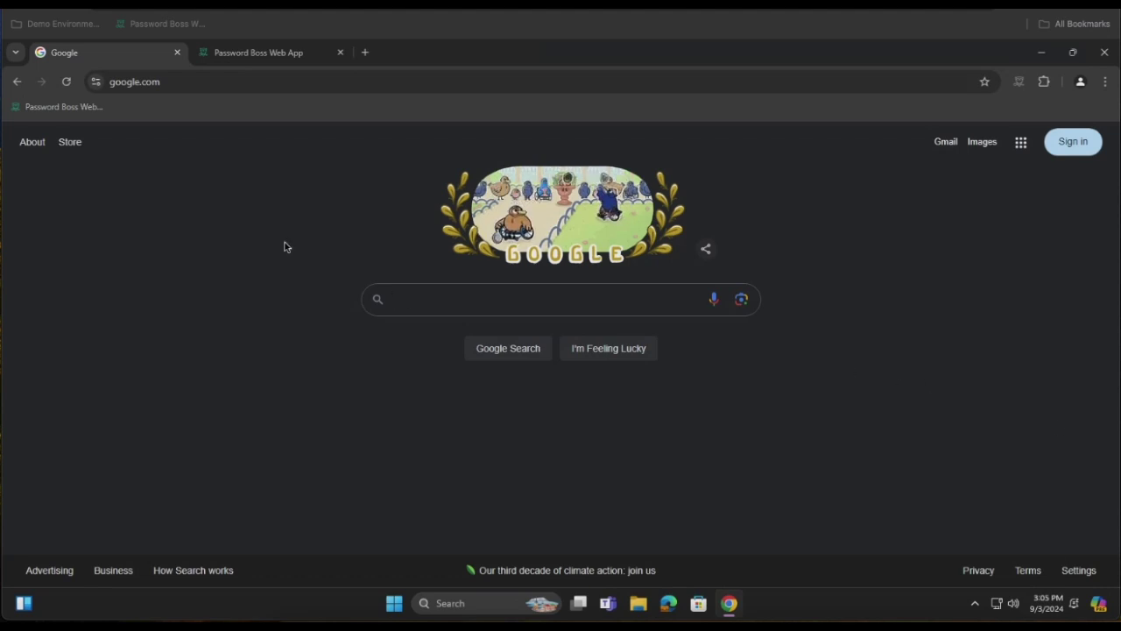
- Log in to the Password Boss web app with the prefilled account e-mail and the account password
left_click(253, 56)
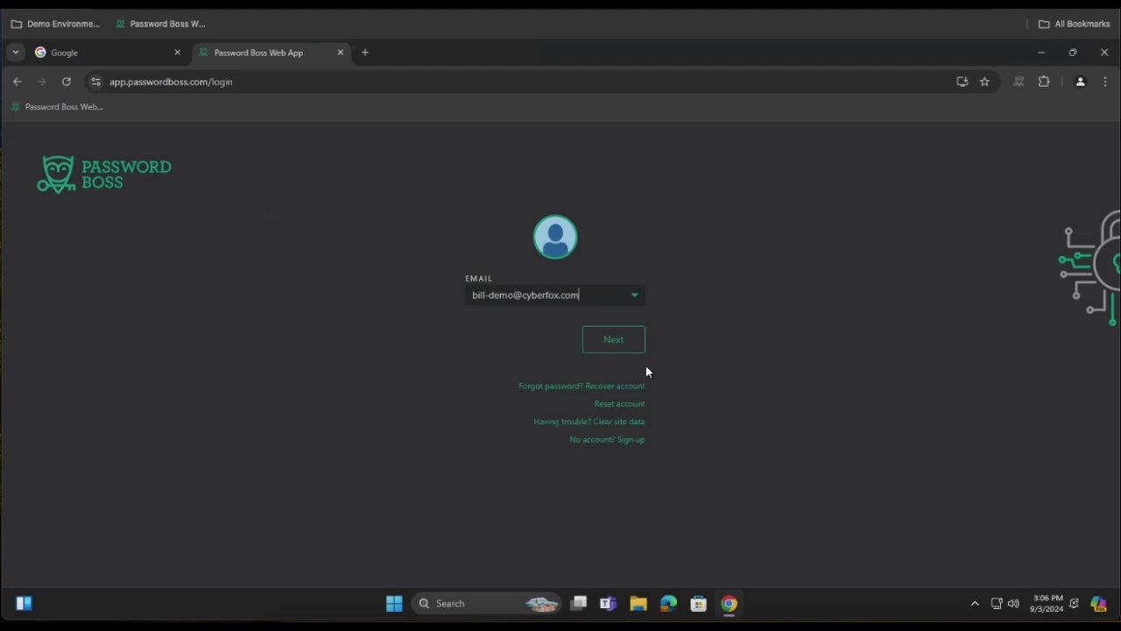
left_click(622, 338)
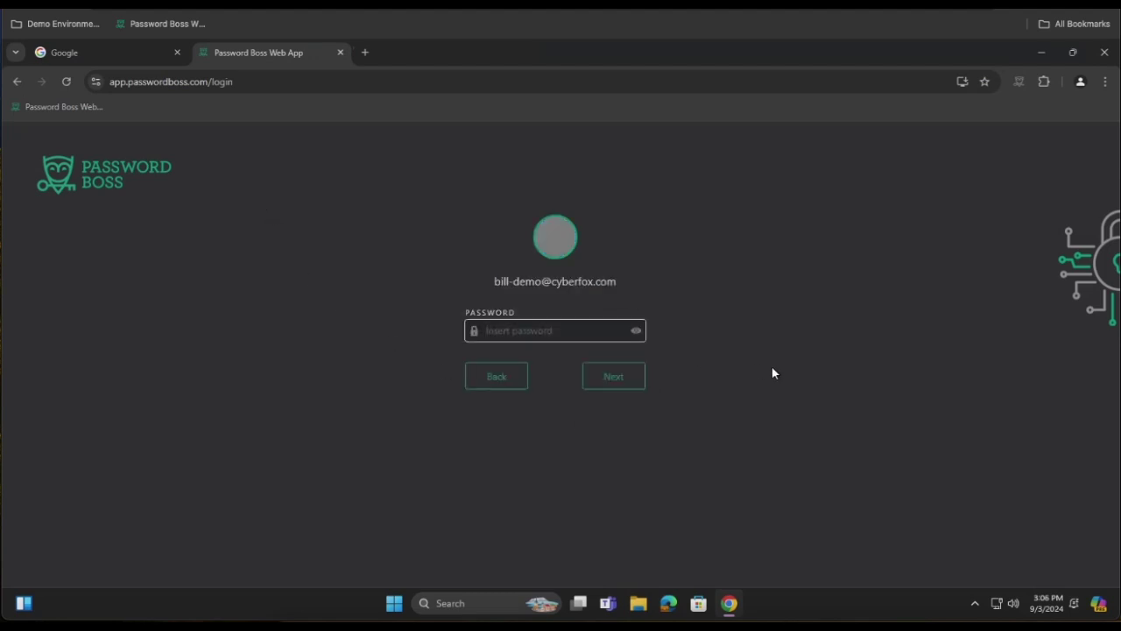
type("••••••••••••")
key("Return")
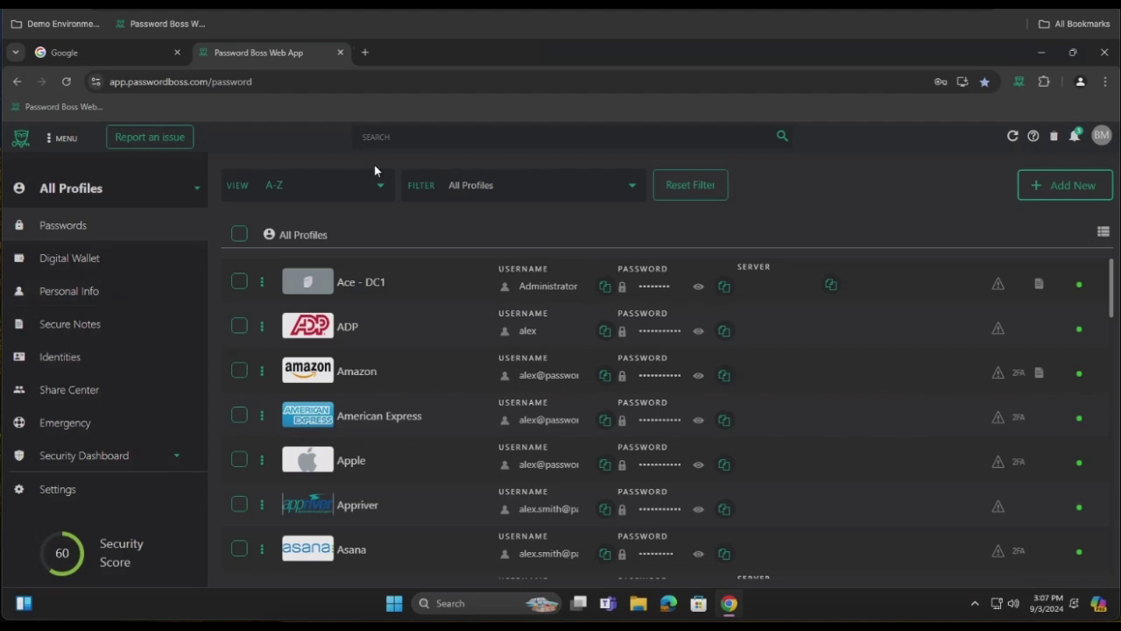
- Search the vault for "asa" and open the Asana entry for editing
left_click(410, 138)
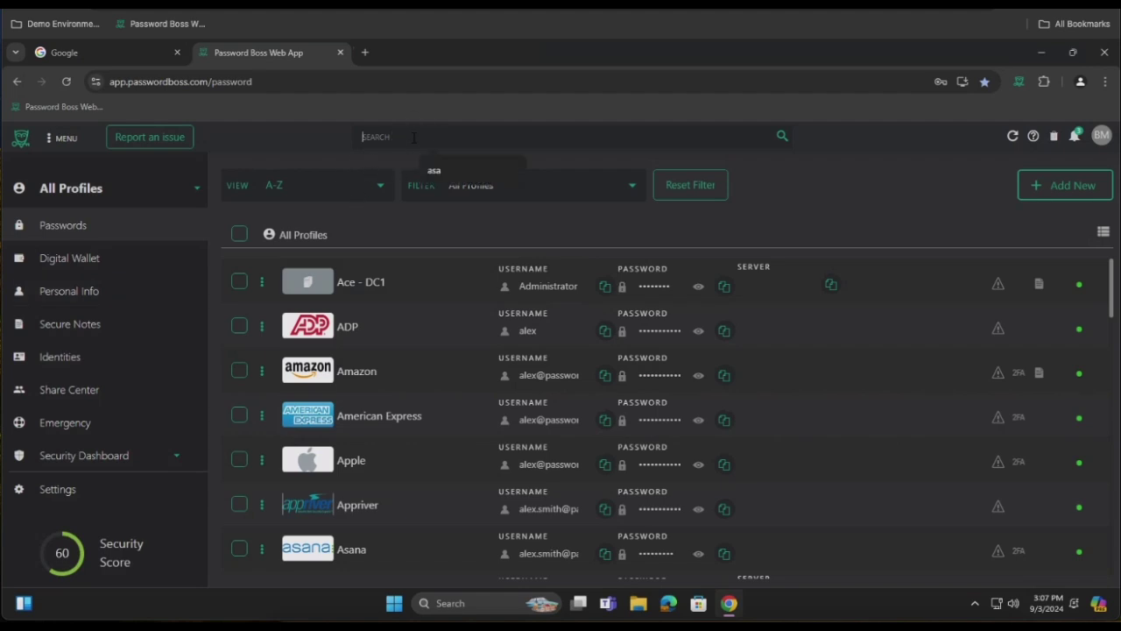
type("asa")
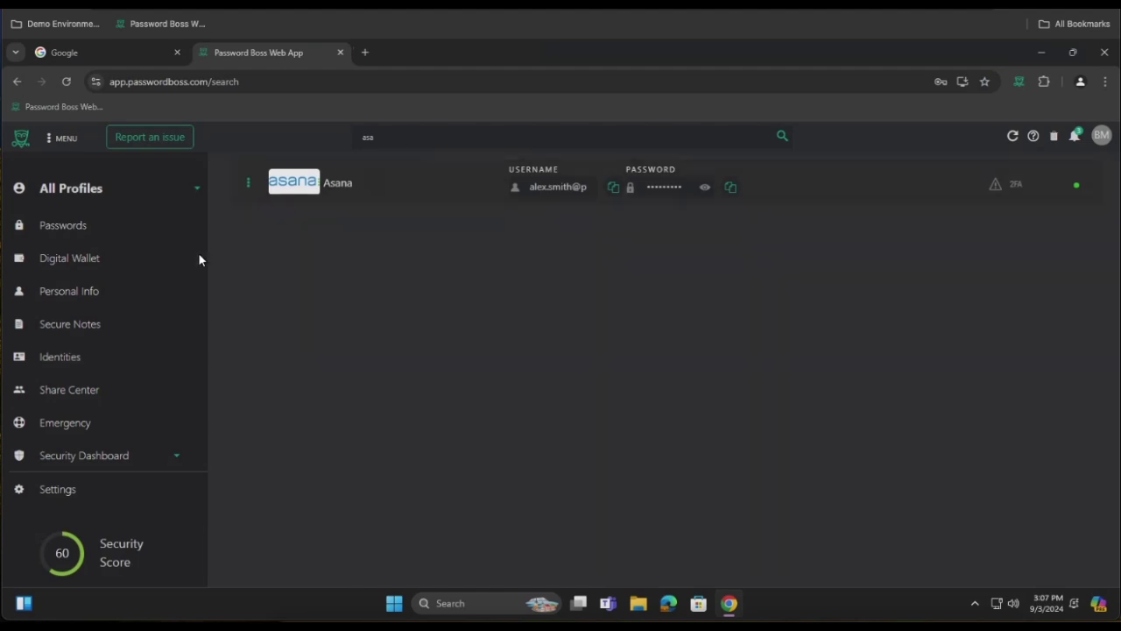
left_click(248, 184)
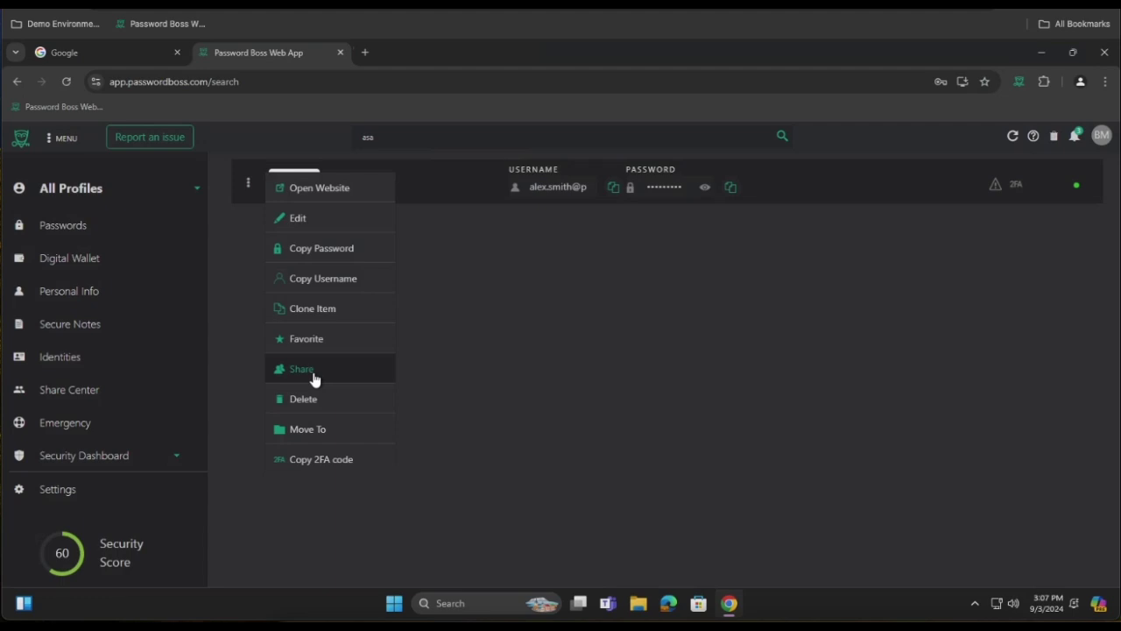
left_click(298, 216)
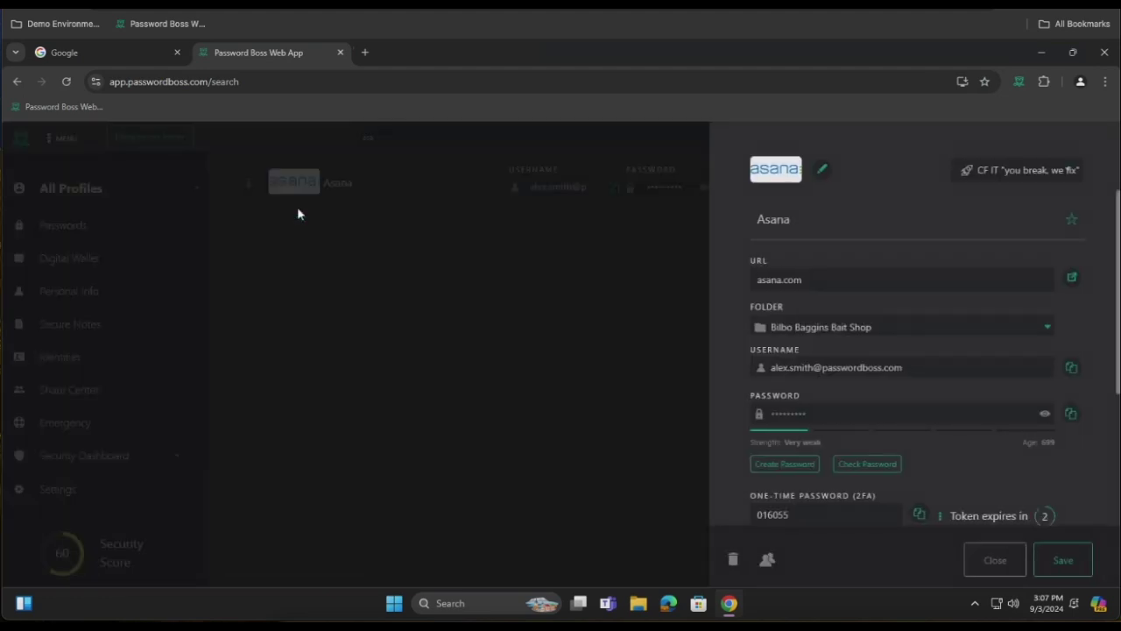
- Change the Asana entry's folder to Customers without choosing any of its subfolders
scroll(916, 331, "down", 1)
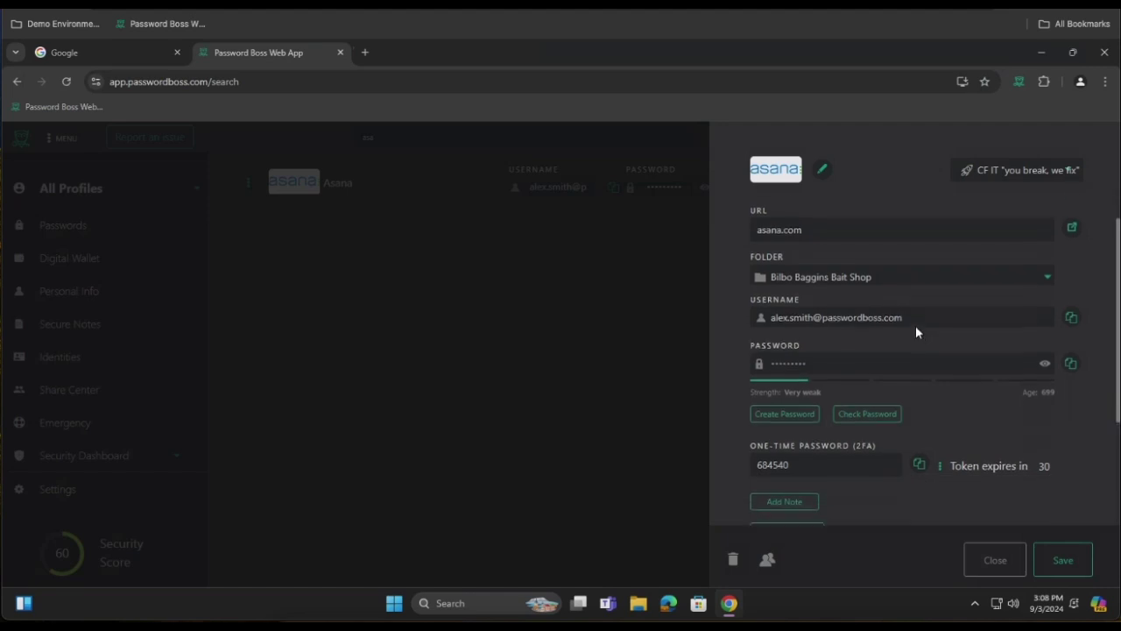
scroll(916, 333, "down", 1)
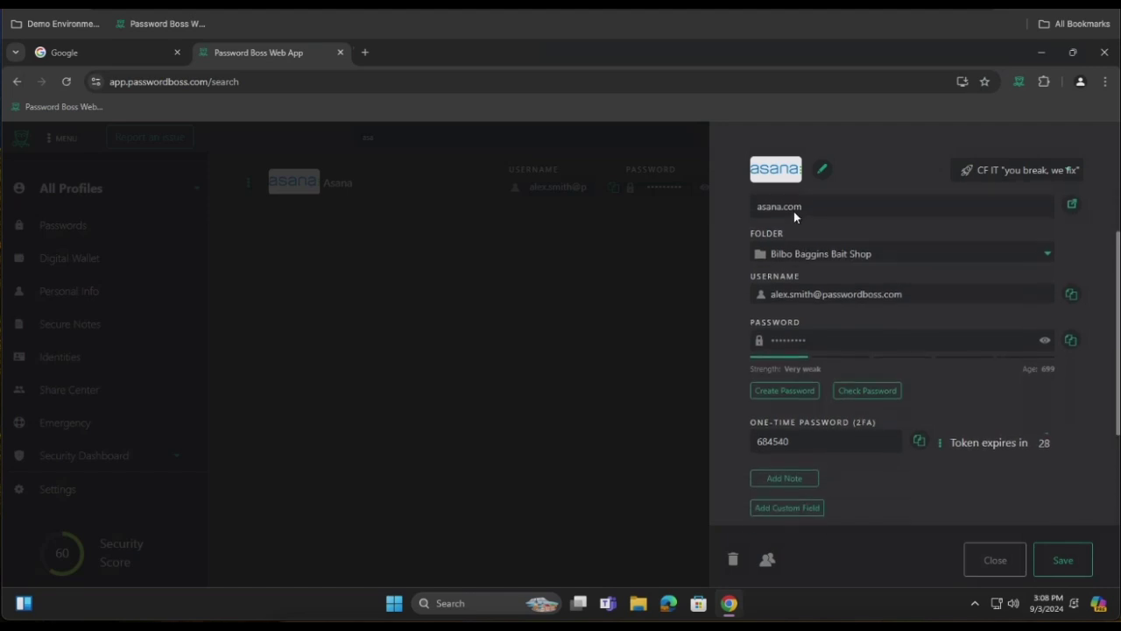
scroll(794, 215, "up", 1)
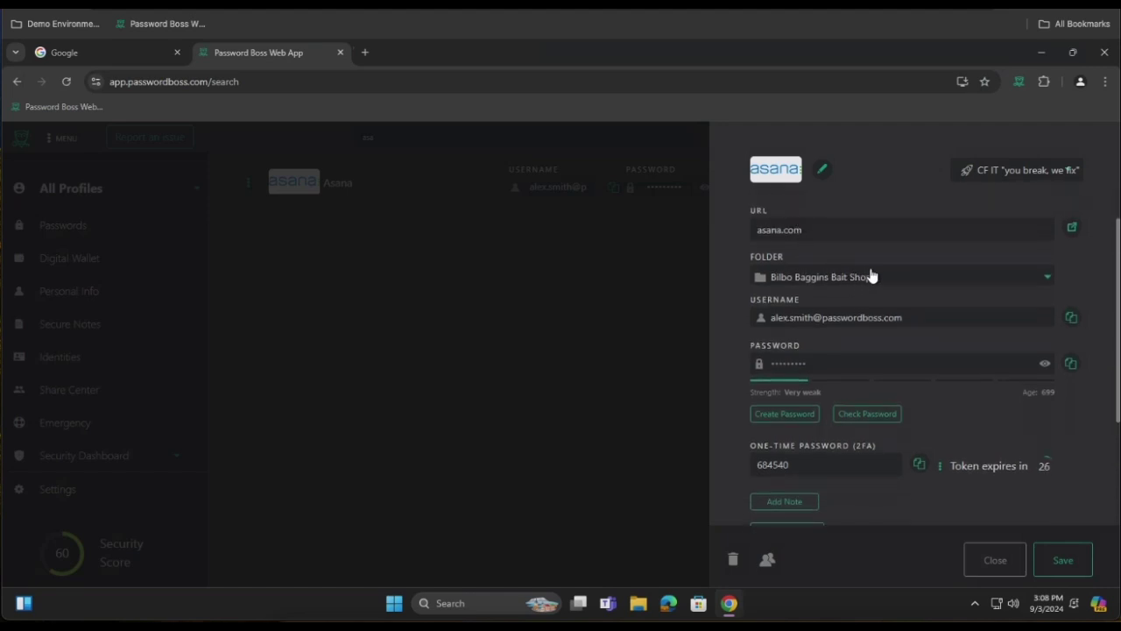
left_click(969, 275)
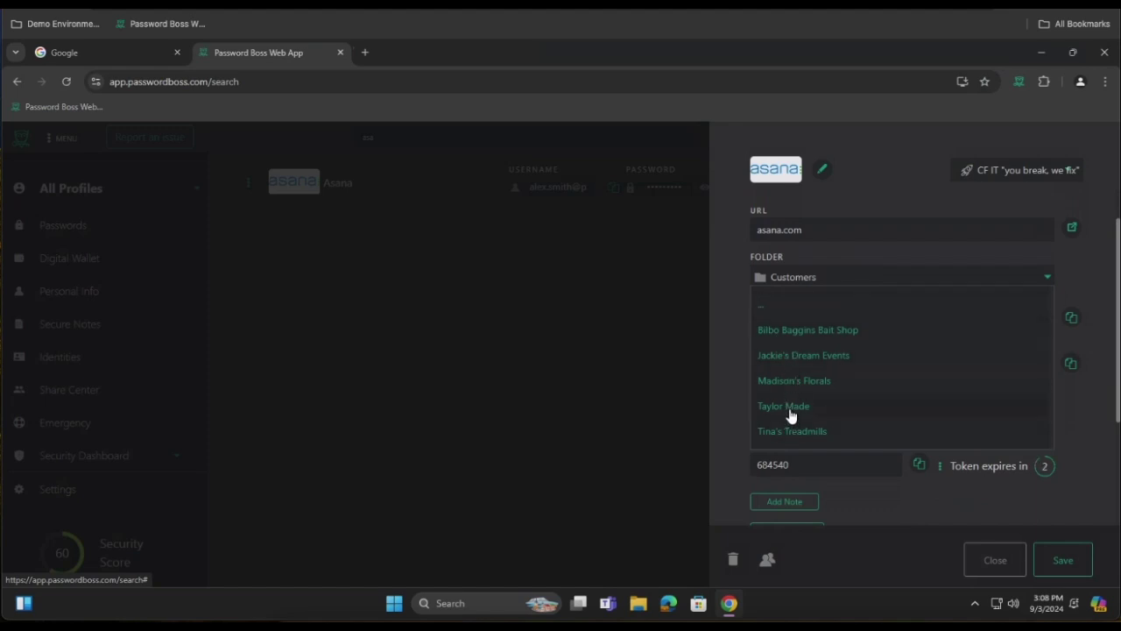
scroll(792, 413, "down", 1)
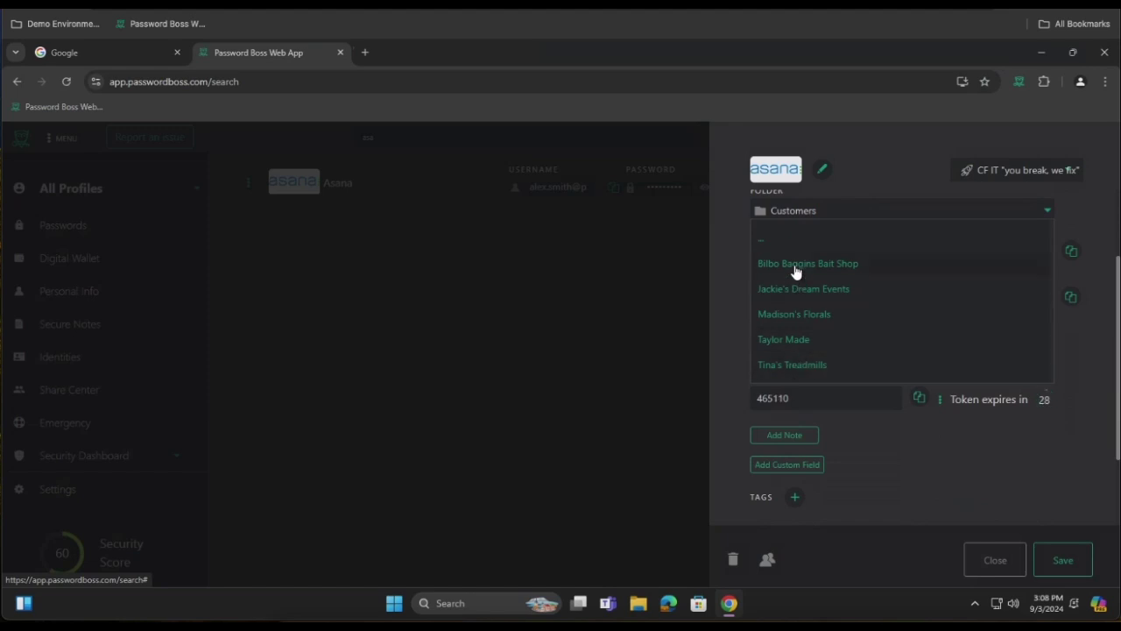
left_click(1092, 347)
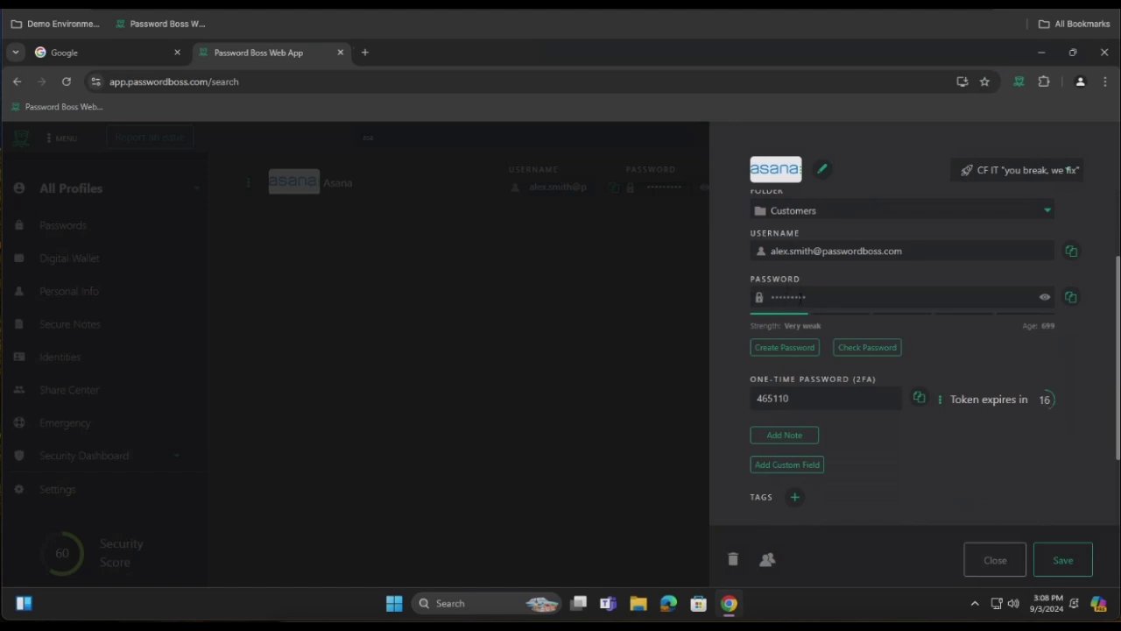
- Reveal and check the Asana entry's stored password, and select its one-time password code
left_click(1046, 300)
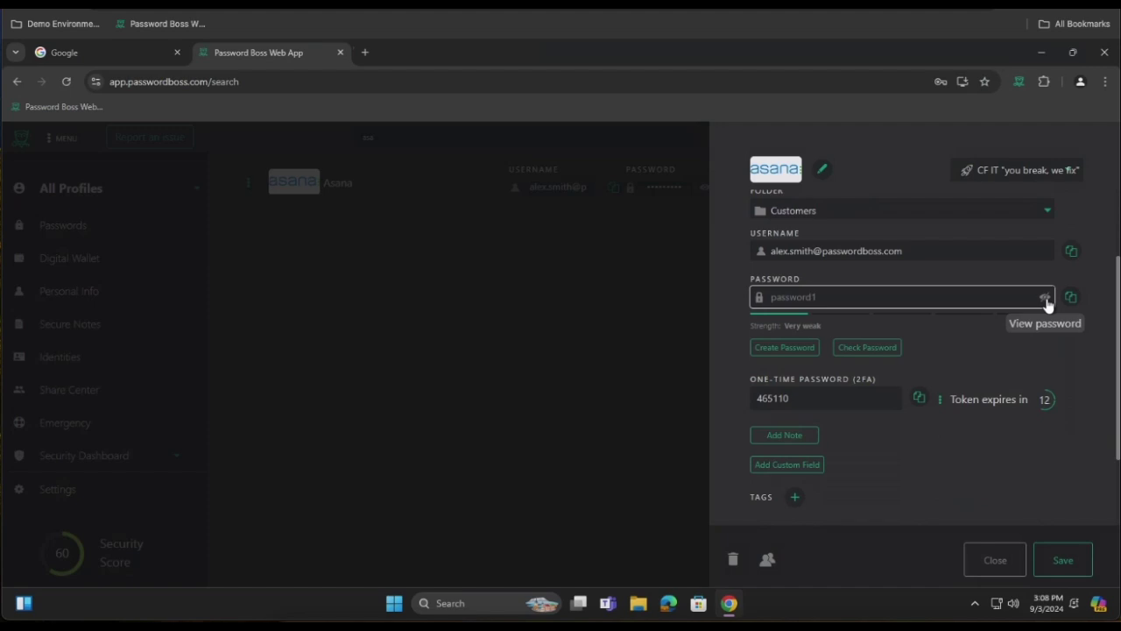
left_click(865, 349)
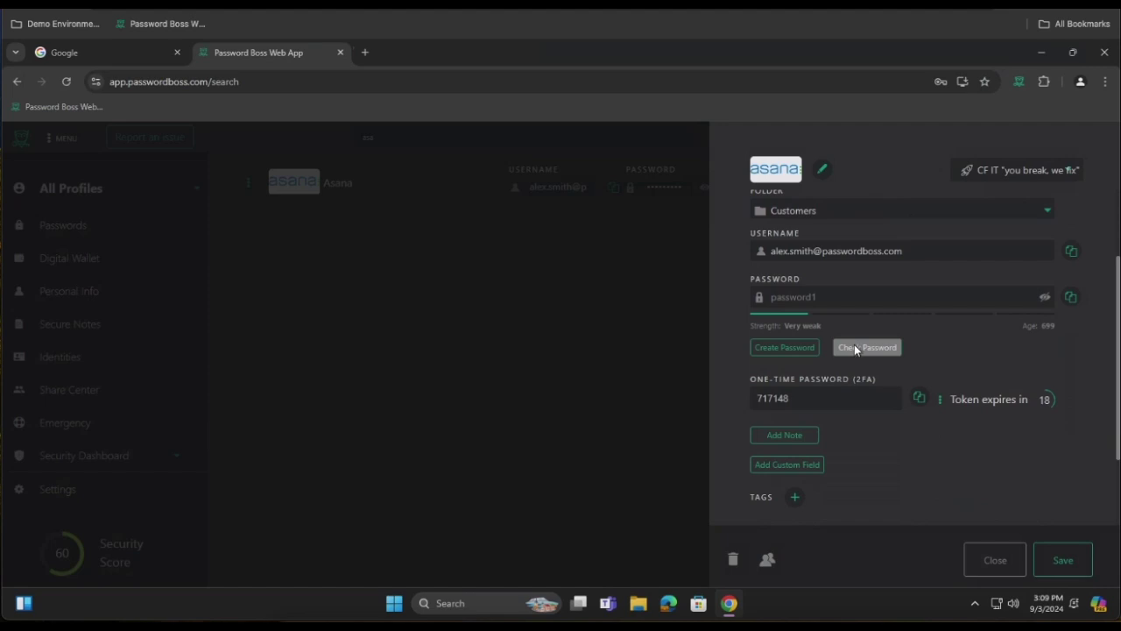
double_click(811, 399)
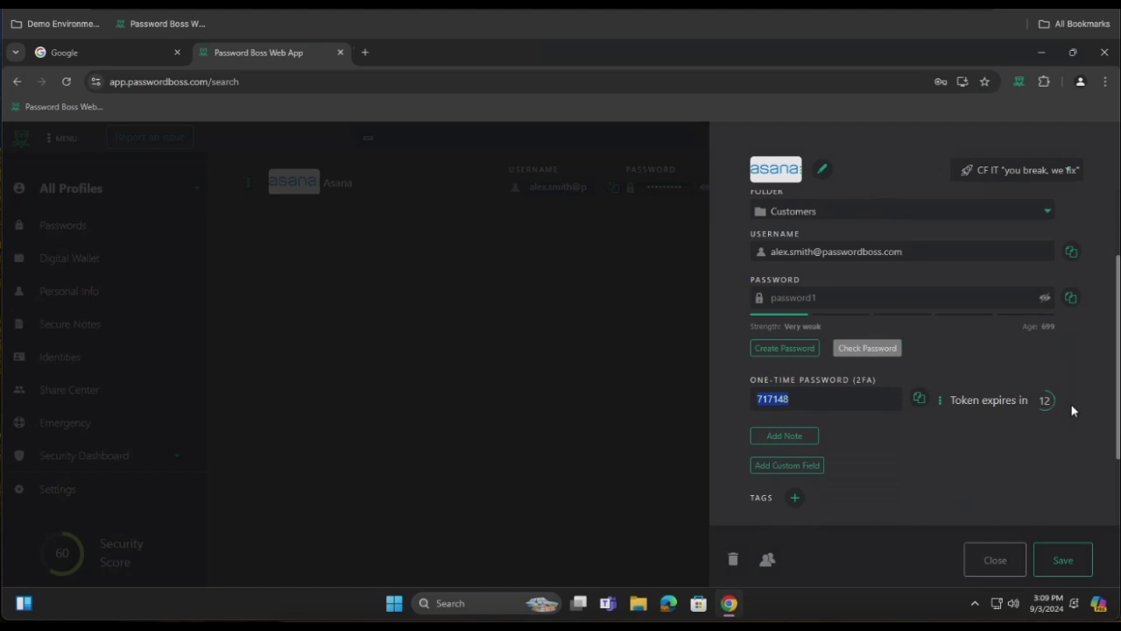
- Open an empty tag field on the Asana entry and review the entry's details down to its dates
scroll(936, 431, "down", 1)
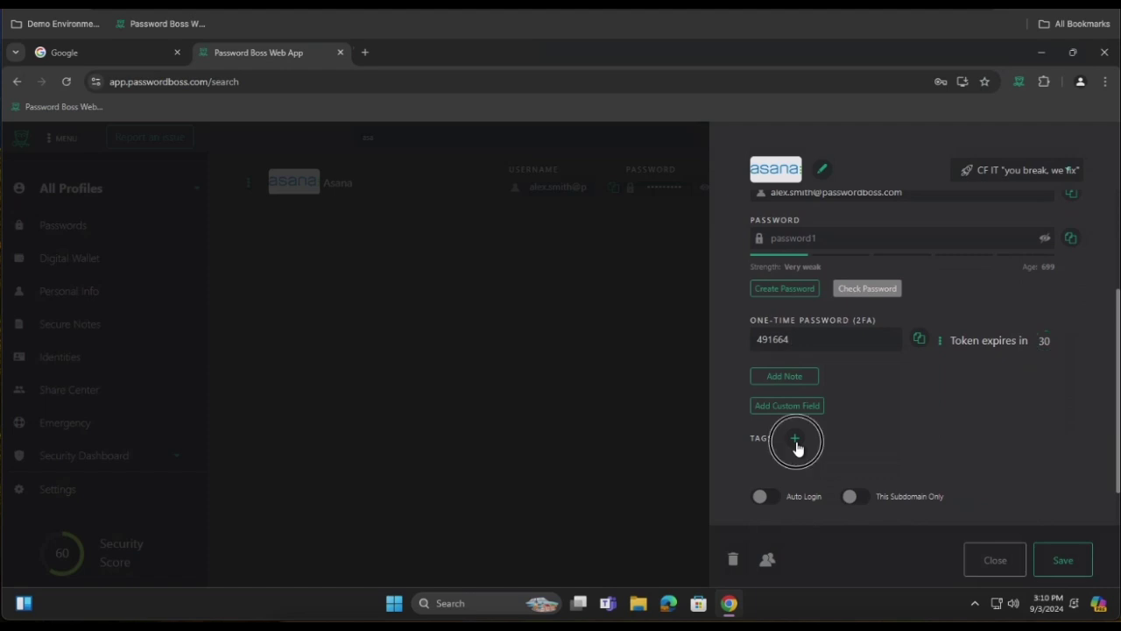
left_click(795, 440)
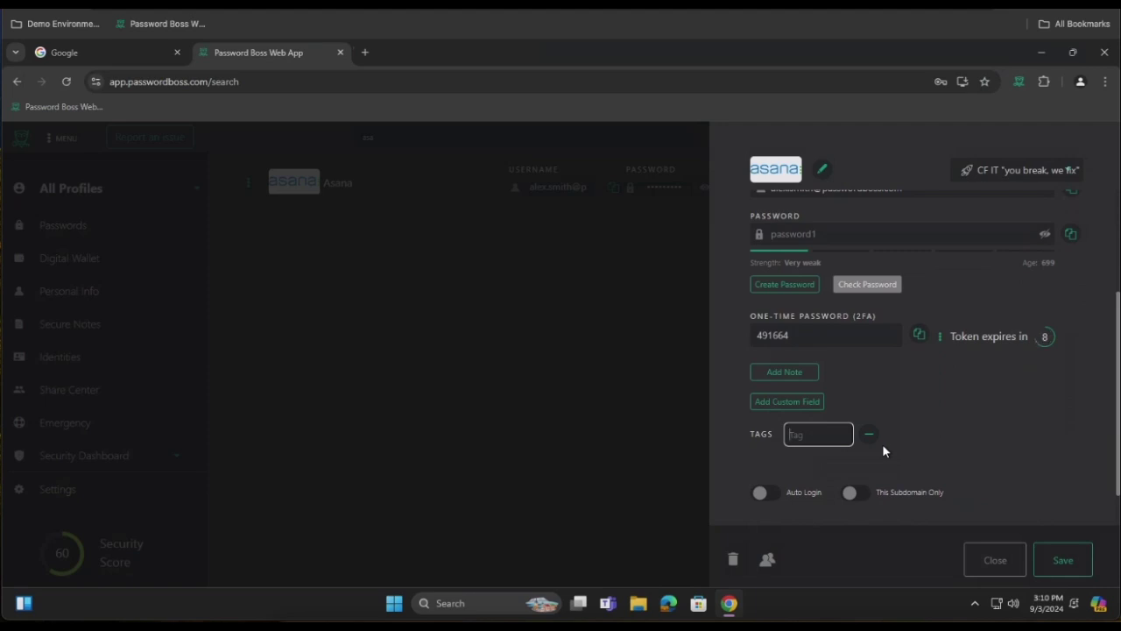
scroll(869, 356, "up", 4)
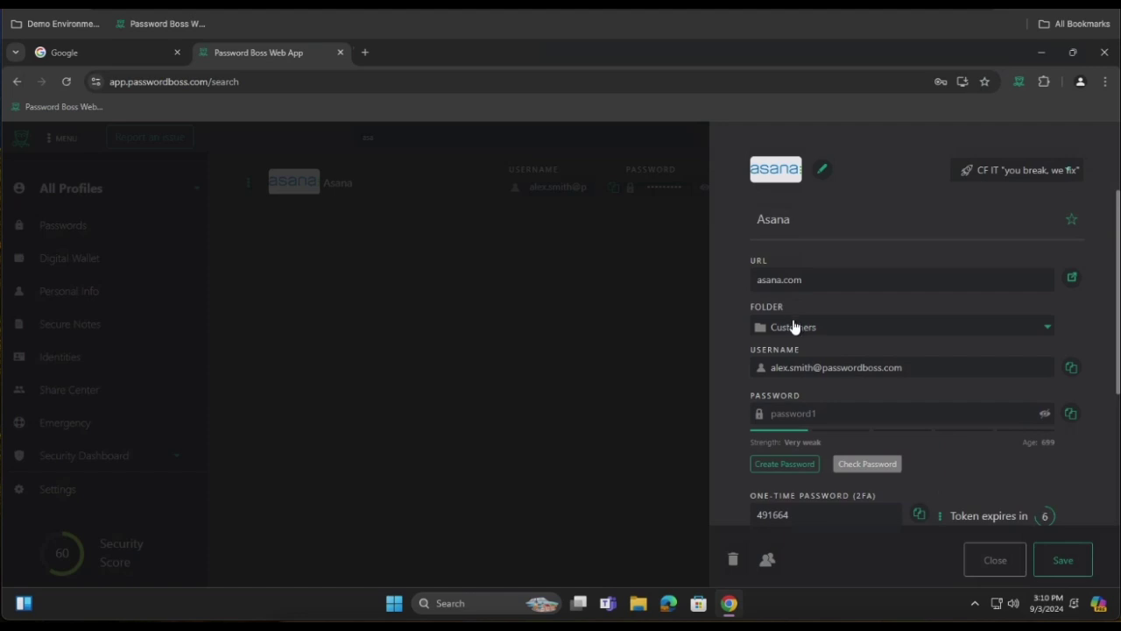
scroll(821, 384, "down", 4)
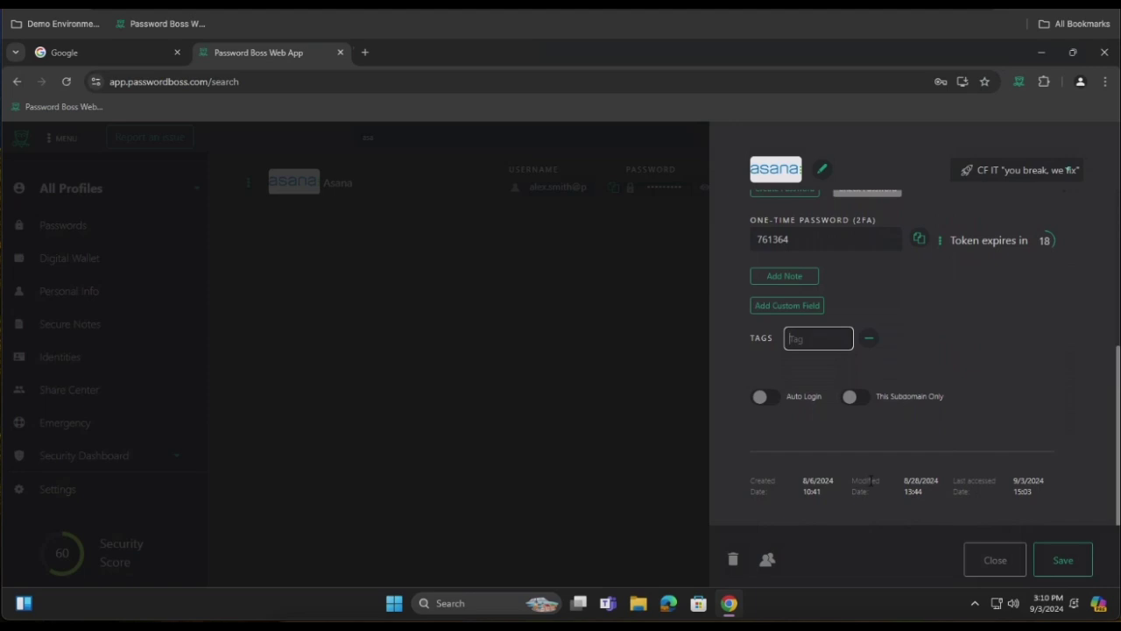
- Start a new share from the Asana entry, dismiss the browser's password warning and name the share "Asana Login"
left_click(766, 565)
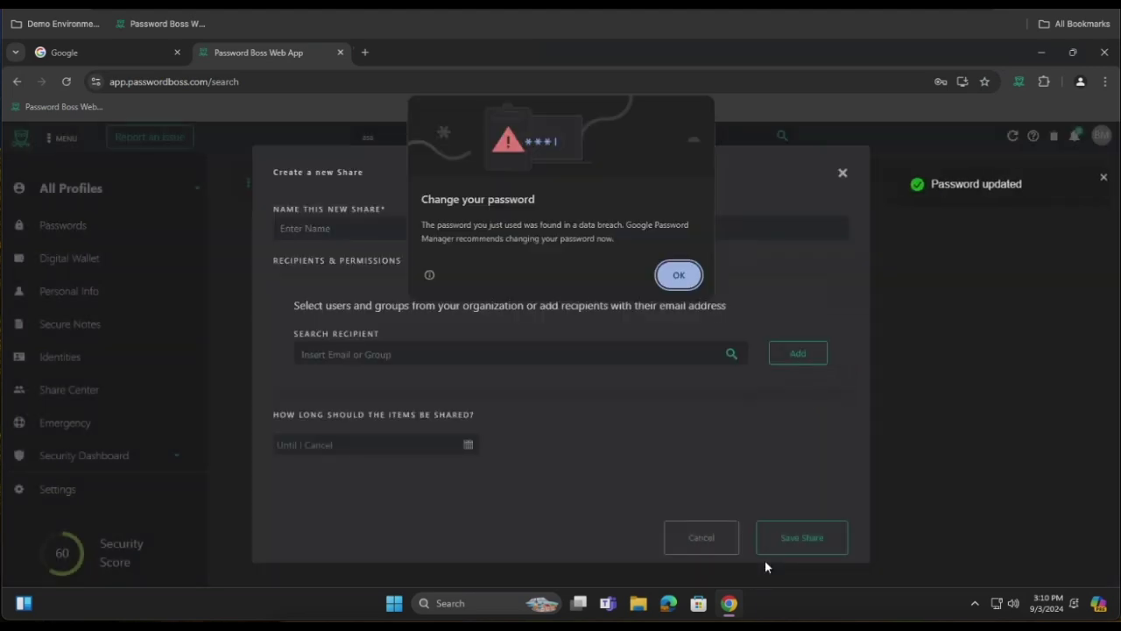
left_click(678, 277)
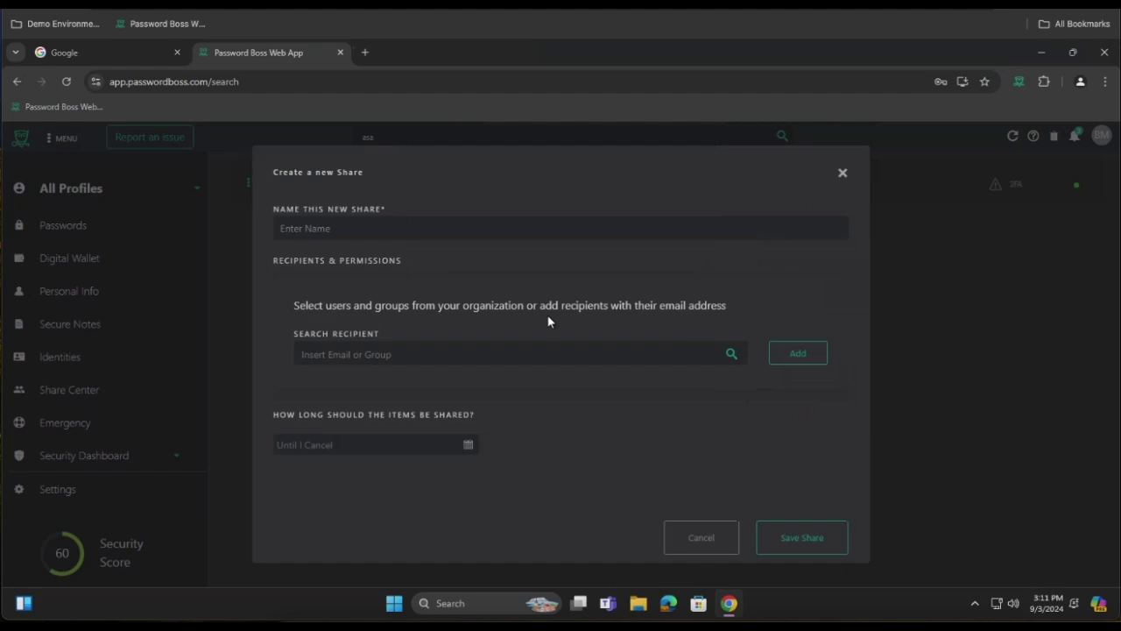
left_click(315, 229)
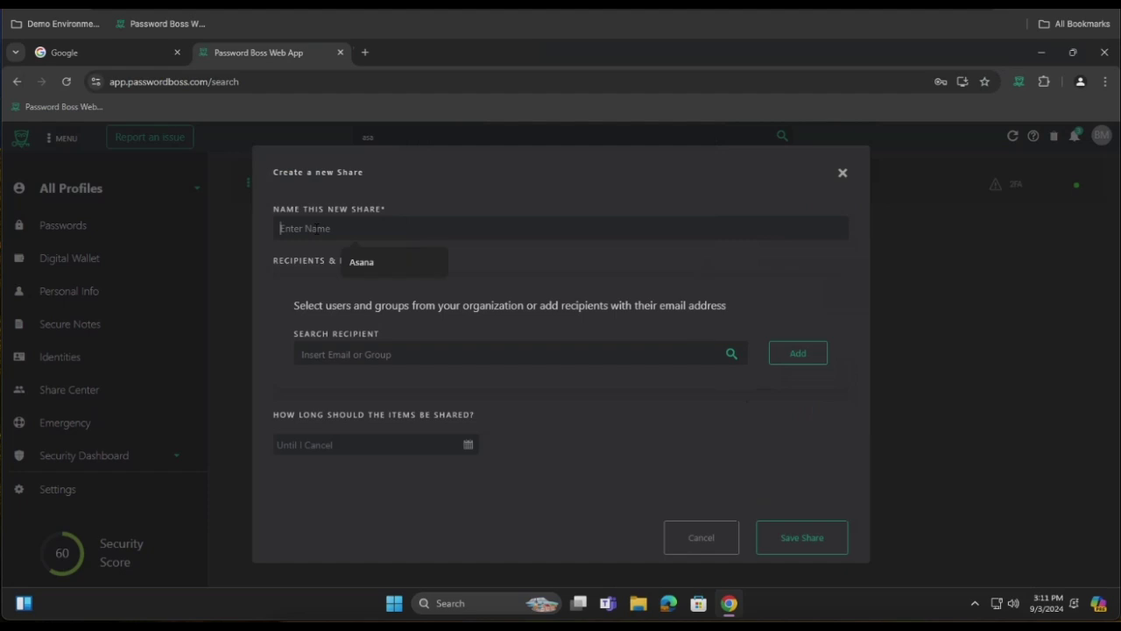
type("Asana Login")
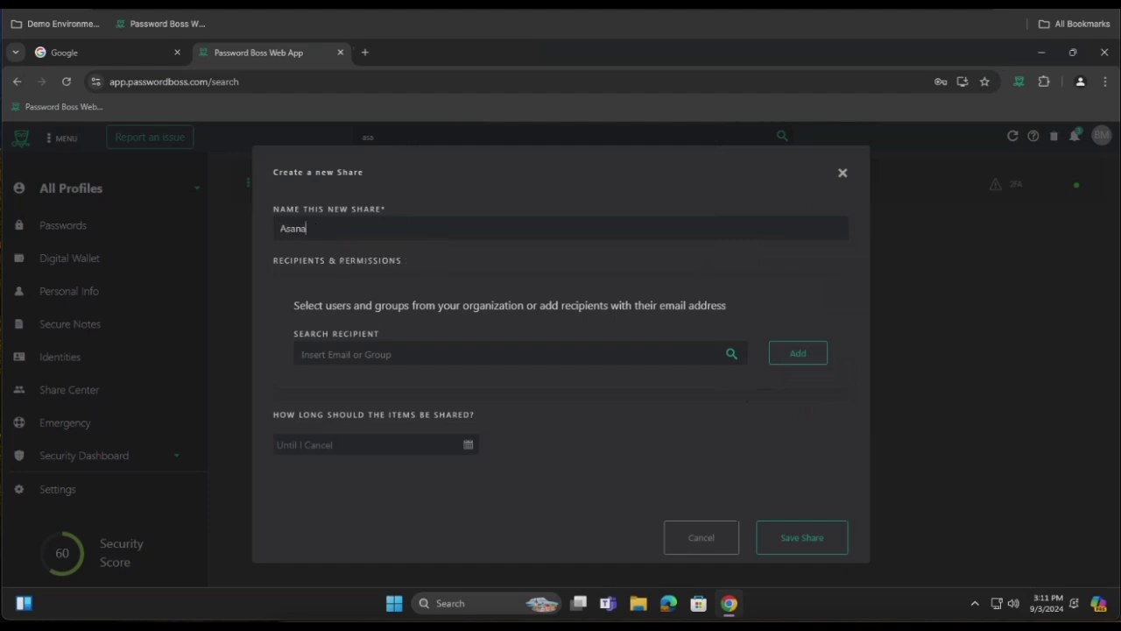
- Add the Sales - Acct Mgmt group as a recipient of the share and set its permission to Invisible
left_click(348, 363)
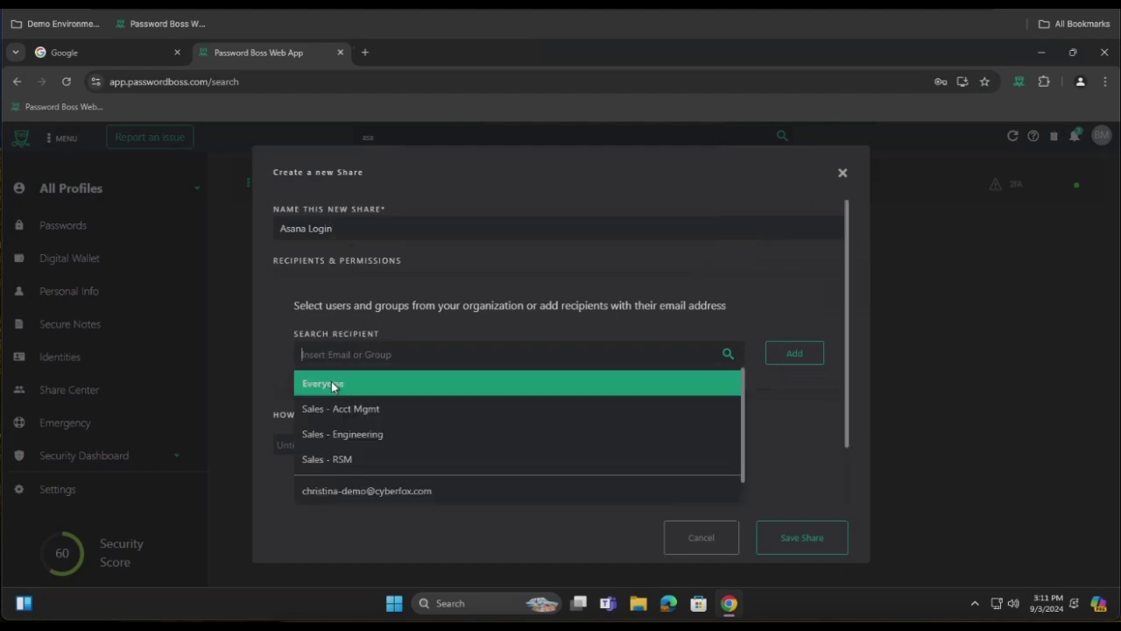
scroll(334, 394, "down", 1)
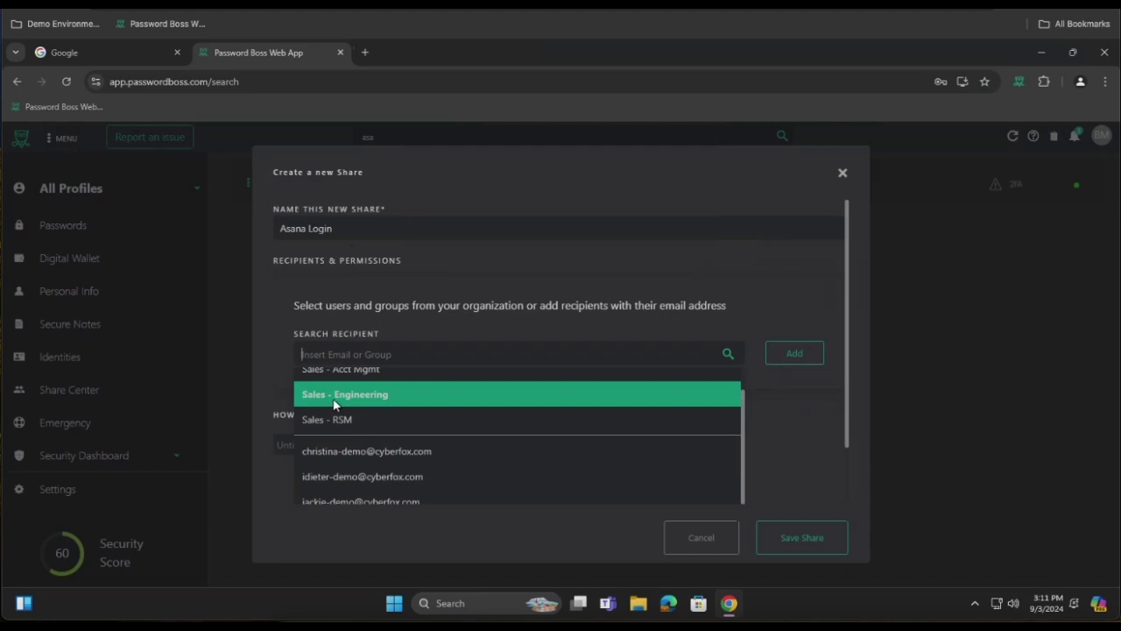
scroll(341, 404, "up", 1)
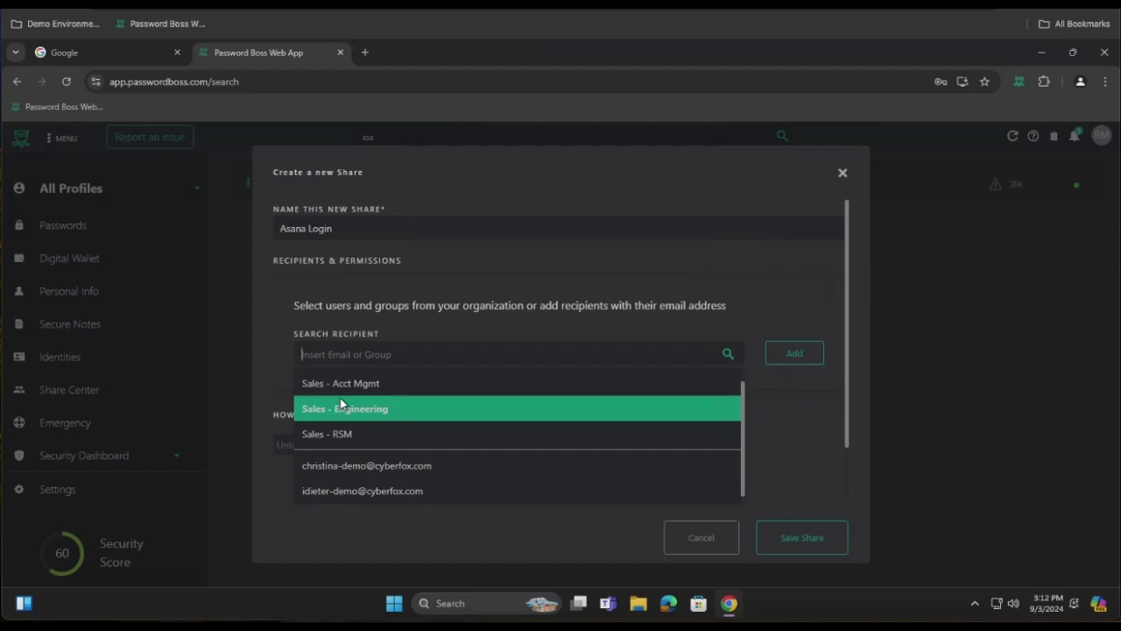
scroll(355, 433, "down", 2)
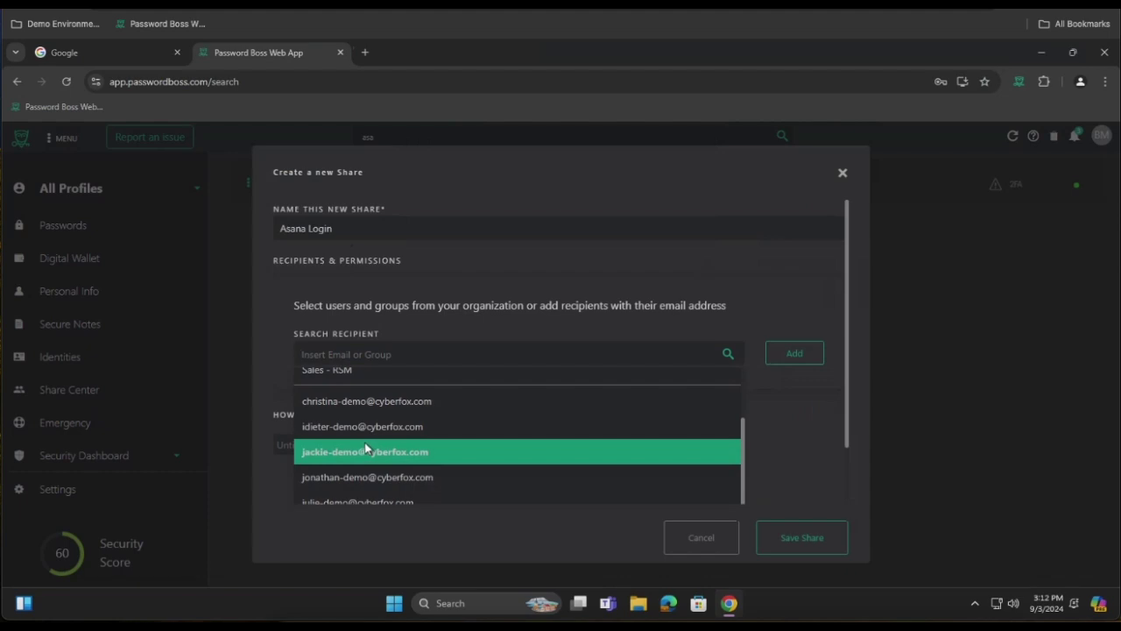
scroll(365, 446, "up", 2)
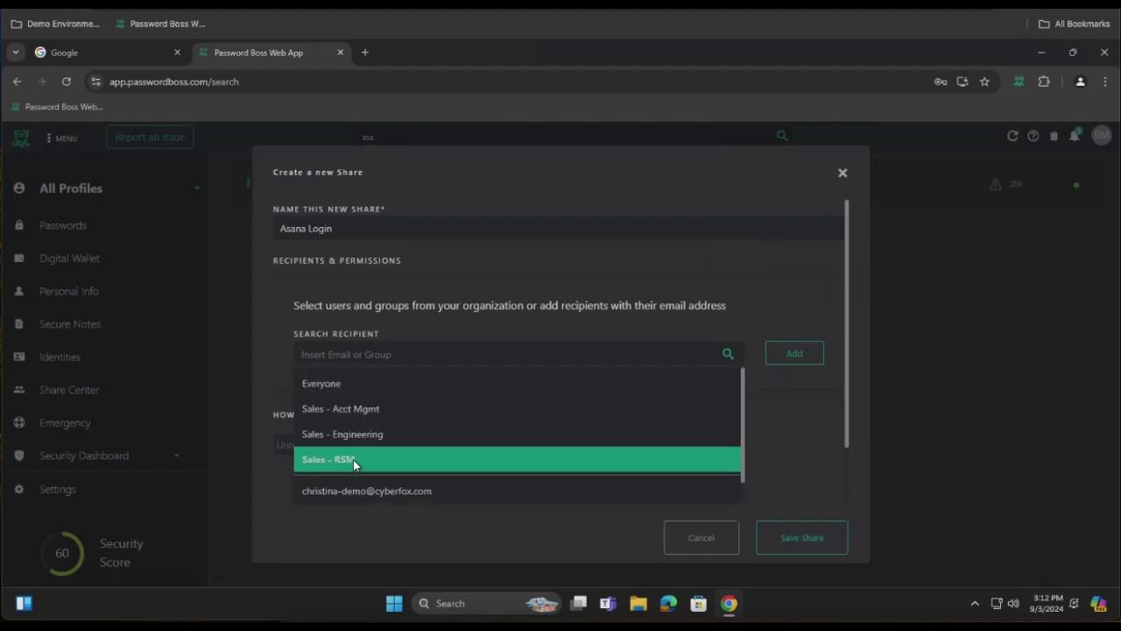
left_click(355, 409)
scroll(450, 408, "down", 2)
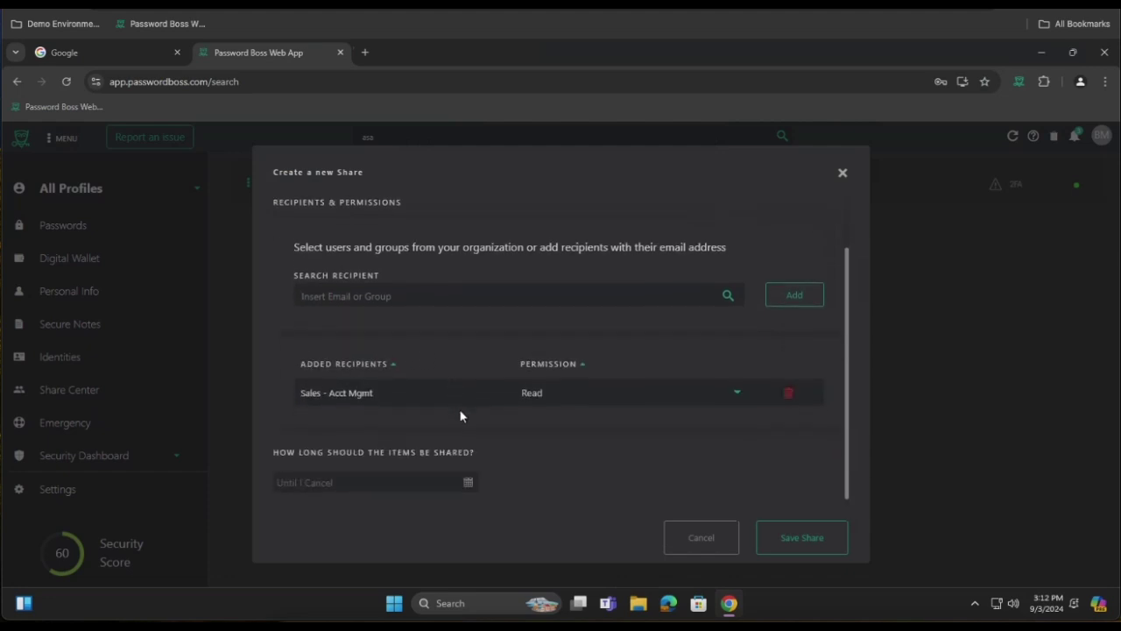
left_click(536, 390)
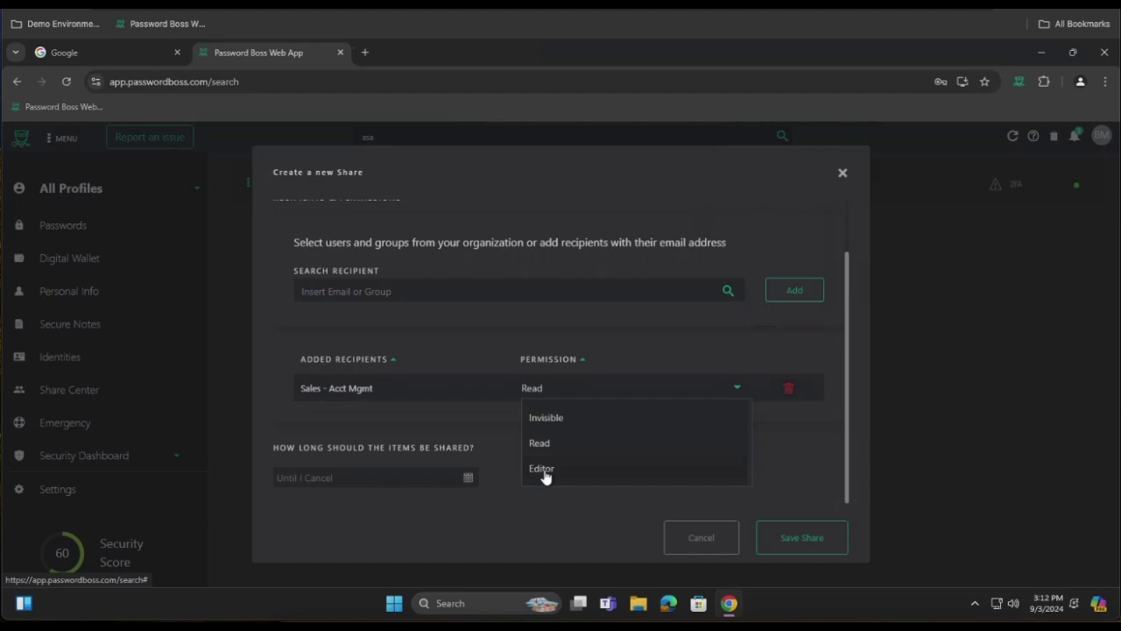
left_click(548, 420)
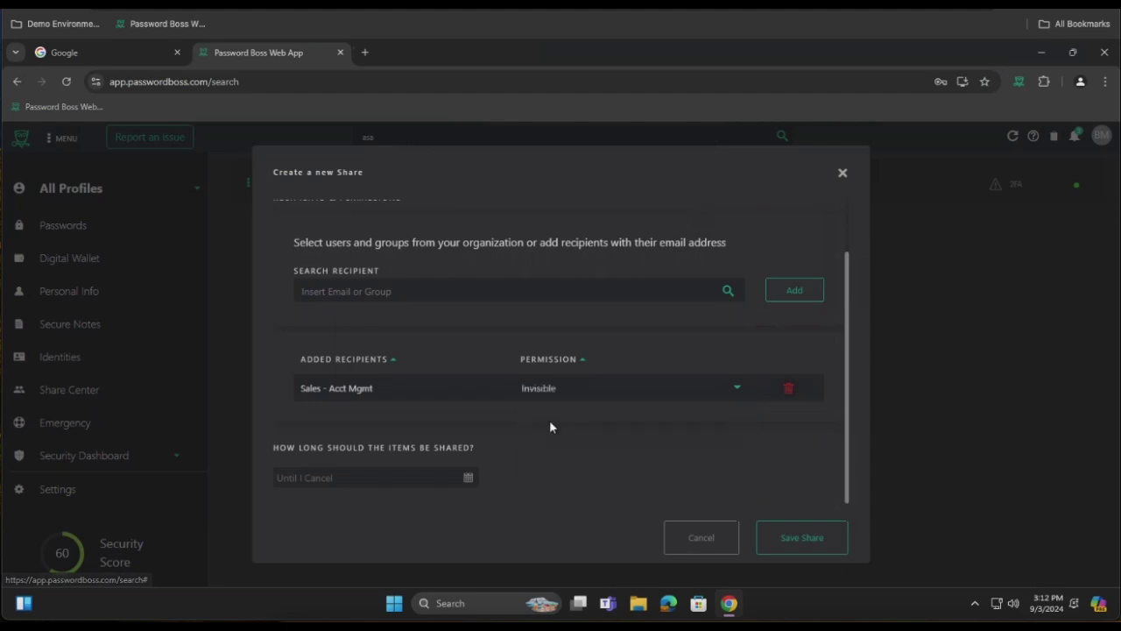
- Look at the expiry date options for the share, then cancel it and return to the full Passwords list
left_click(469, 478)
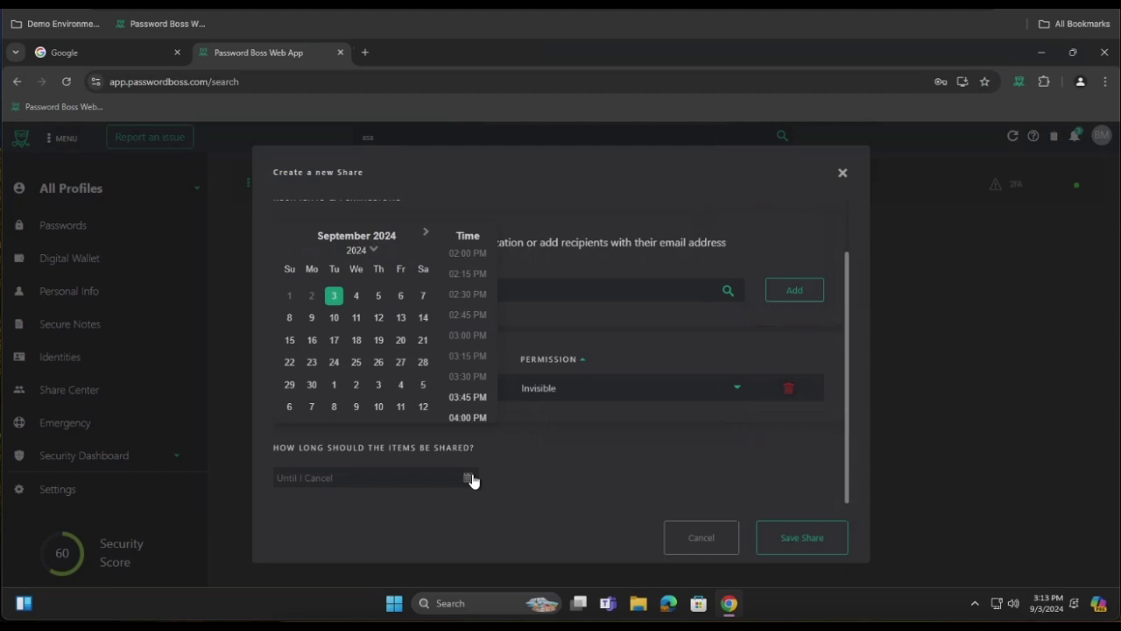
left_click(701, 539)
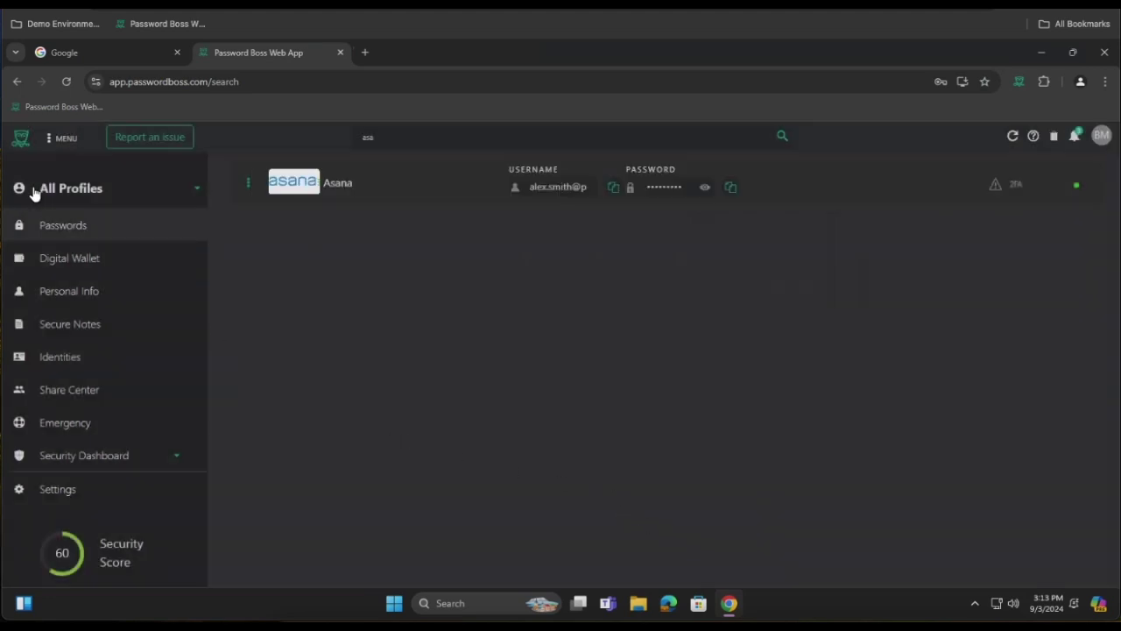
left_click(27, 225)
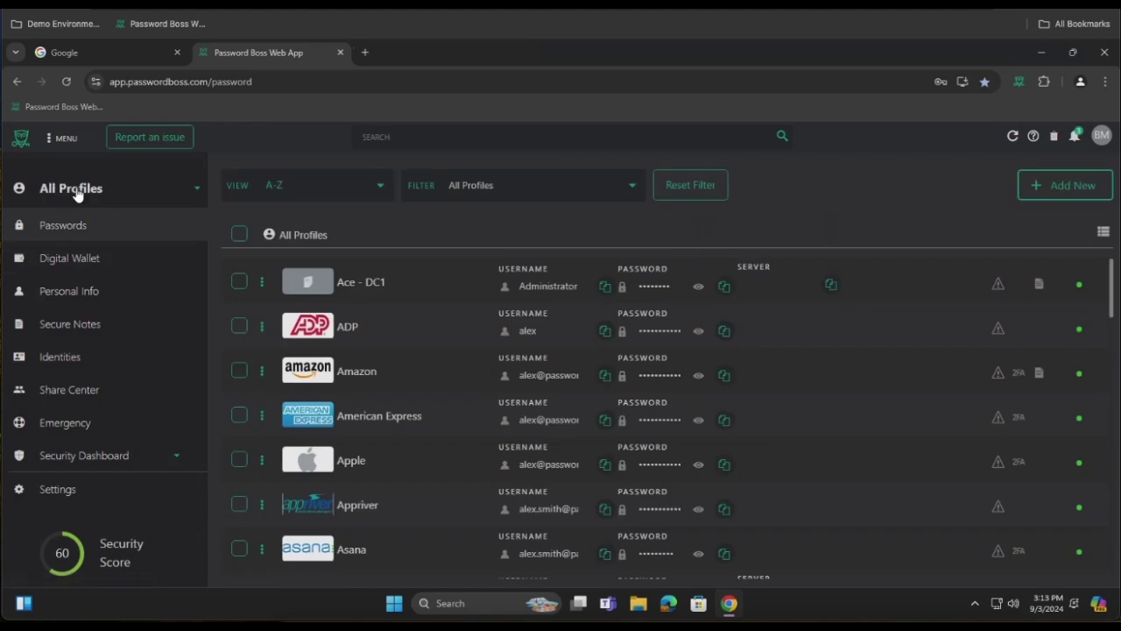
- Filter the passwords by the Personal profile and switch the filter to the CF IT "you break, we fix" profile
left_click(192, 188)
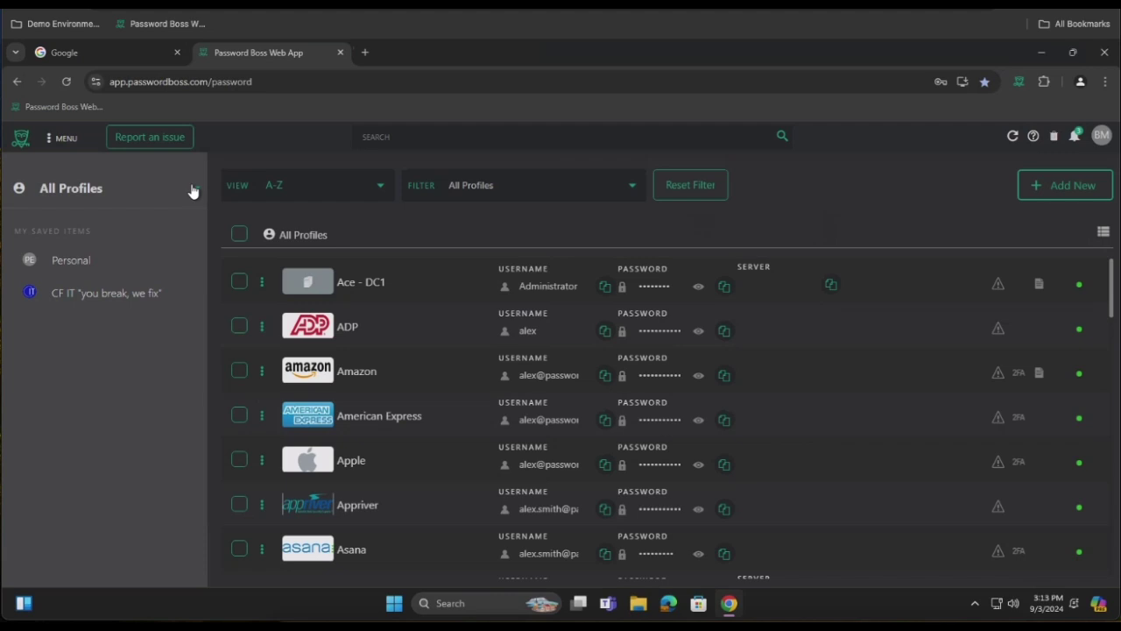
left_click(80, 260)
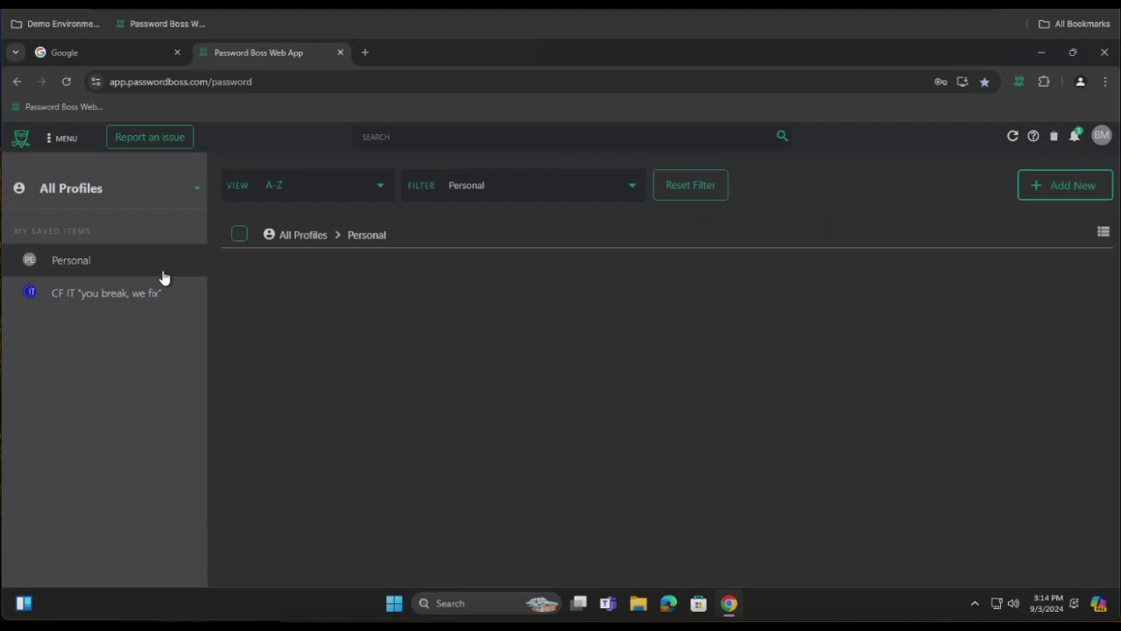
left_click(154, 297)
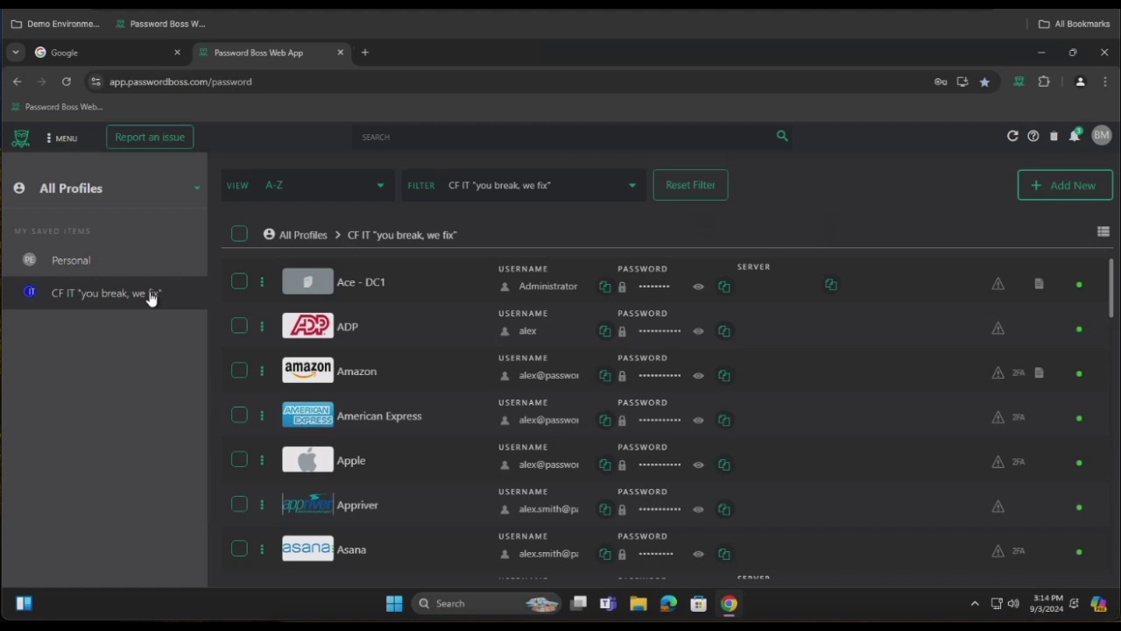
left_click(196, 188)
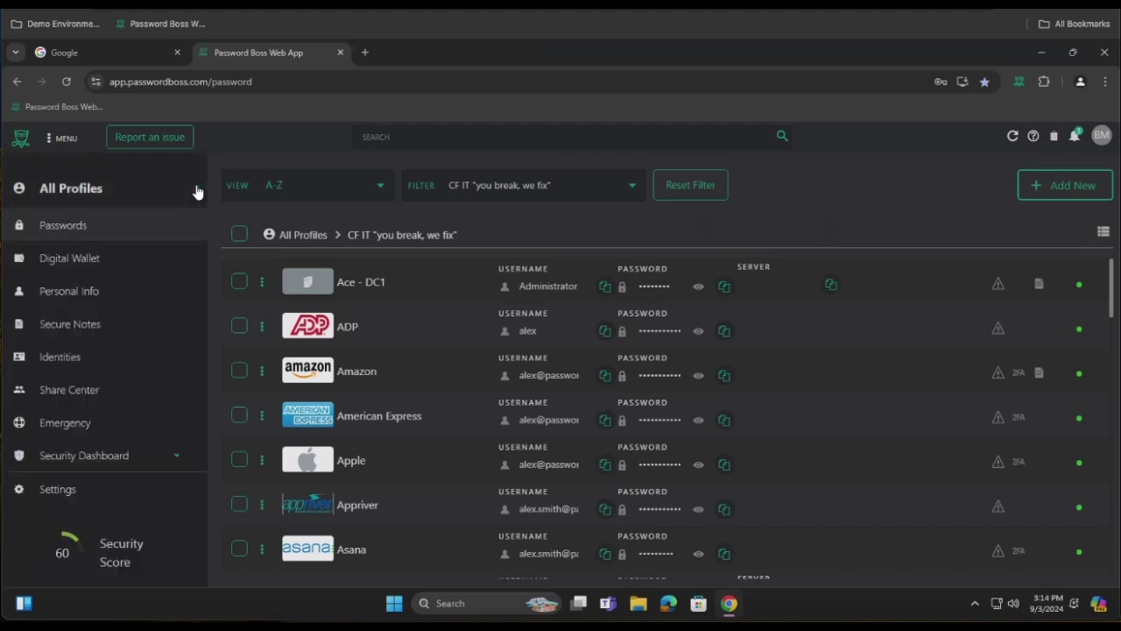
- Review the American Express card's details in the Digital Wallet, then open a new share for it and cancel the share
left_click(78, 273)
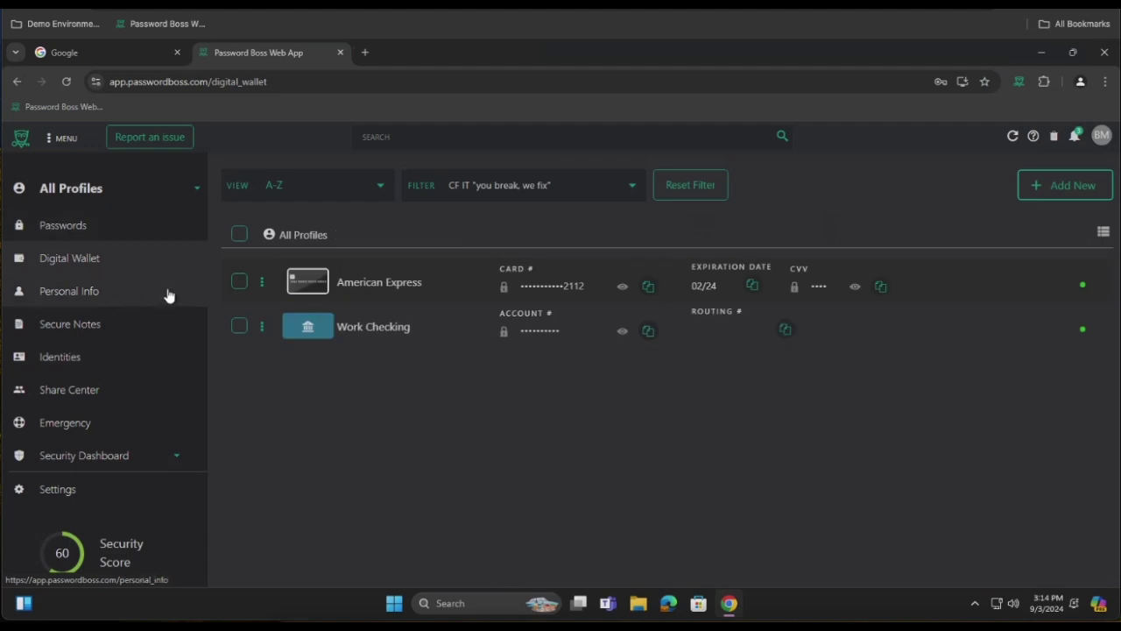
left_click(261, 283)
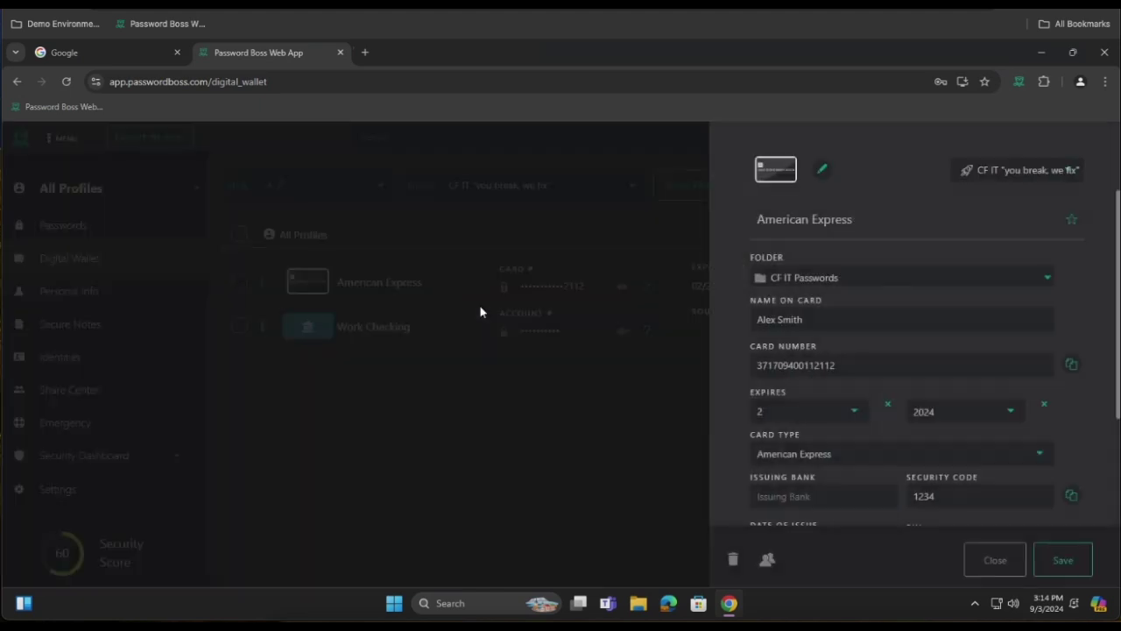
scroll(859, 355, "down", 4)
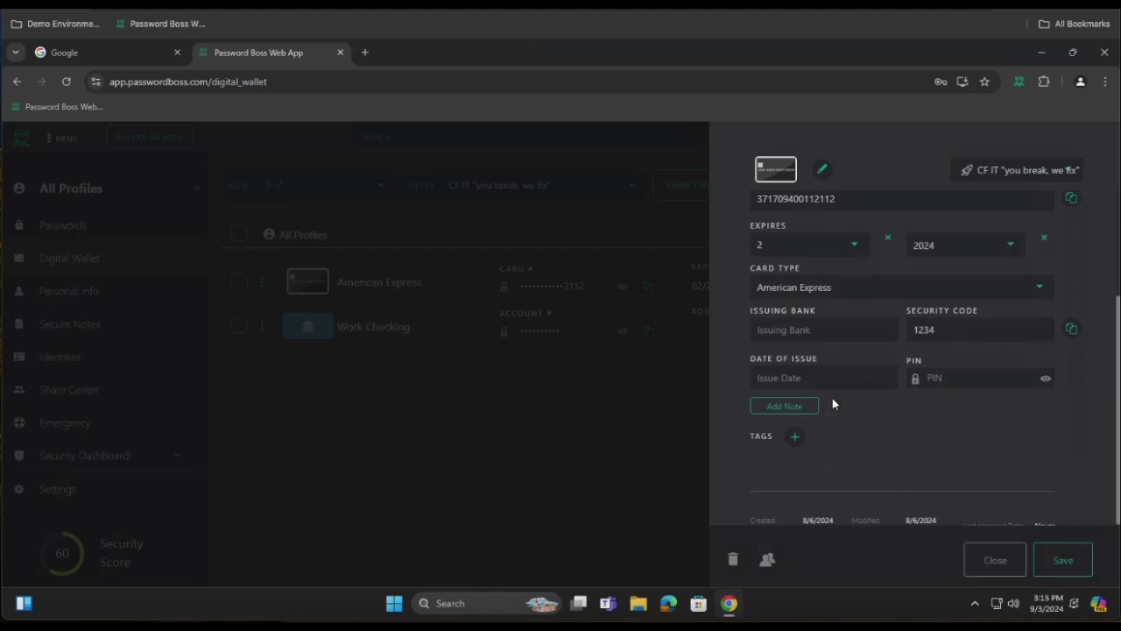
scroll(802, 417, "down", 1)
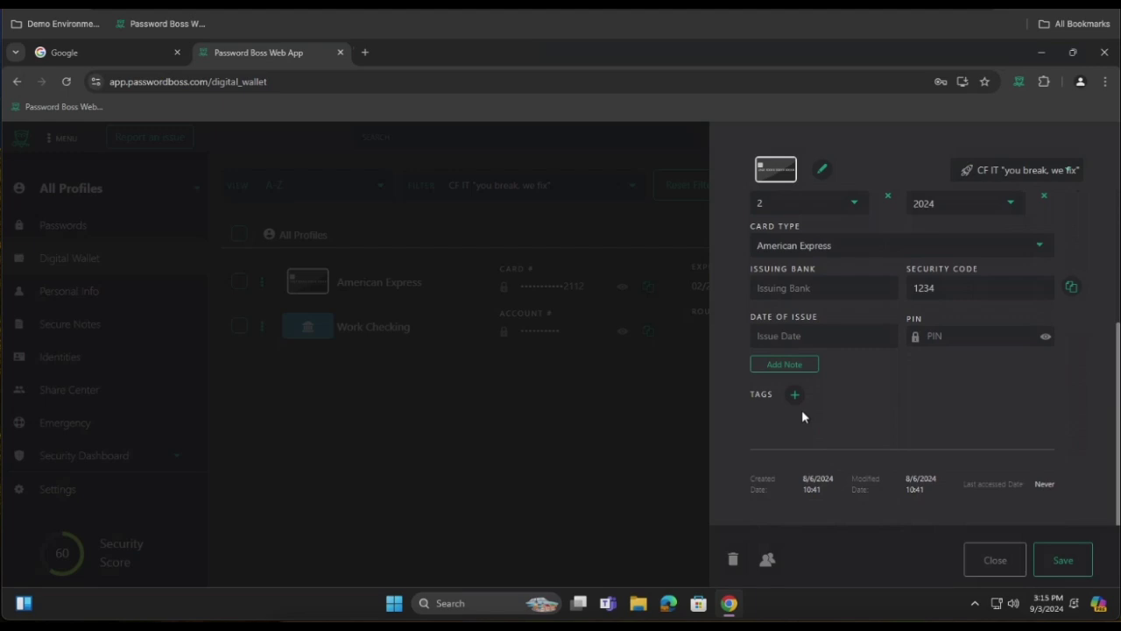
scroll(768, 400, "up", 3)
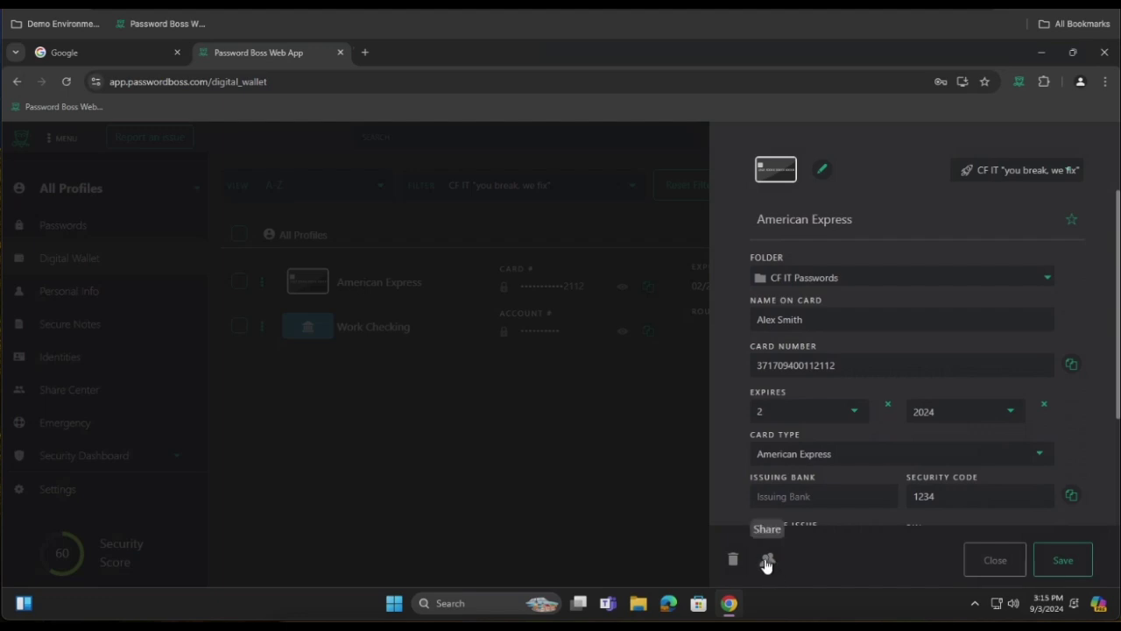
left_click(768, 560)
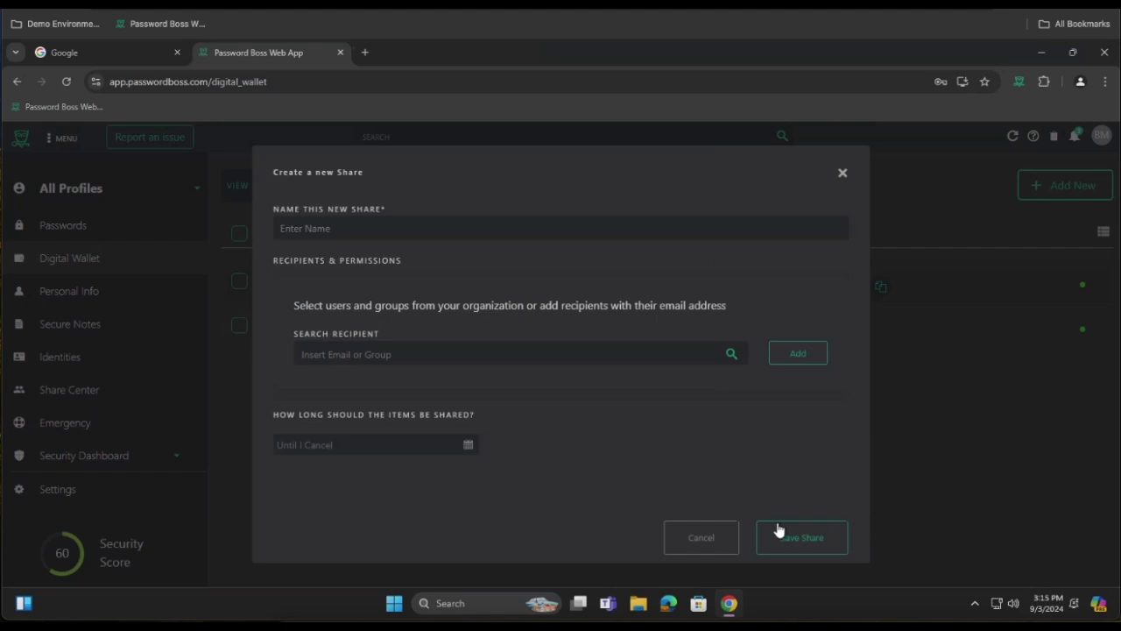
left_click(692, 537)
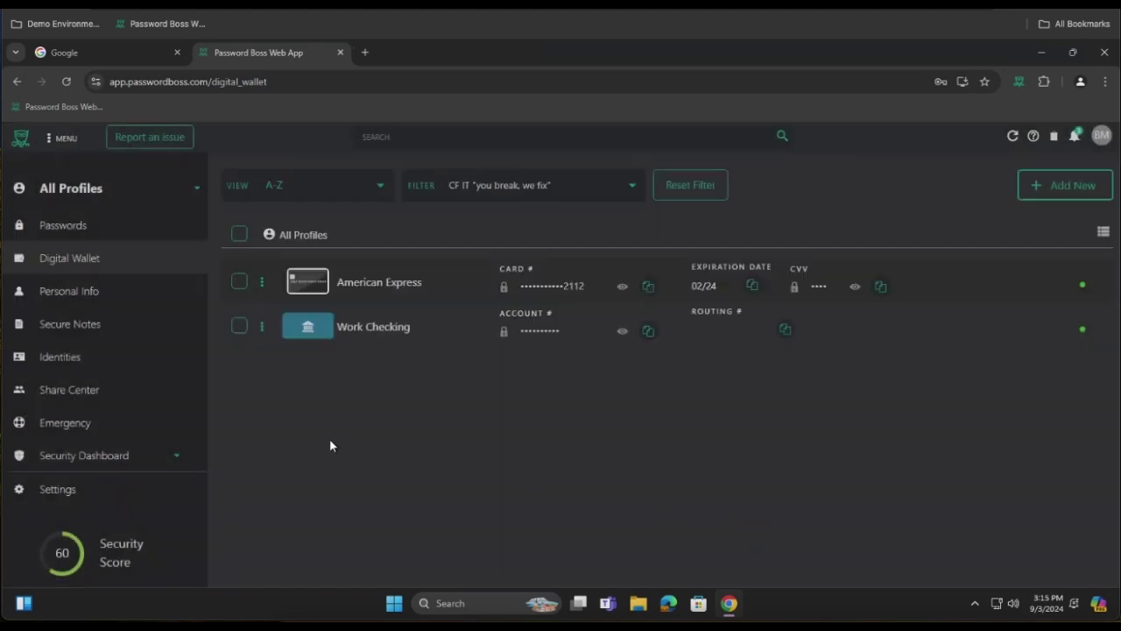
- Look through the item types that can be added from Personal Info, including More Options, and close the selection without adding anything
left_click(69, 296)
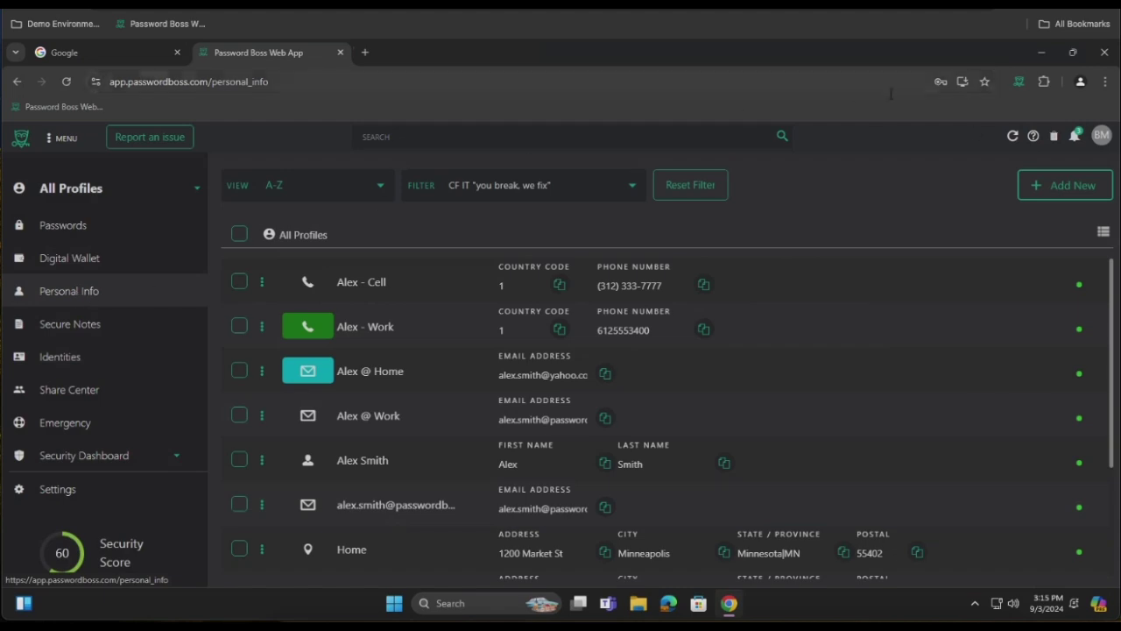
left_click(1055, 185)
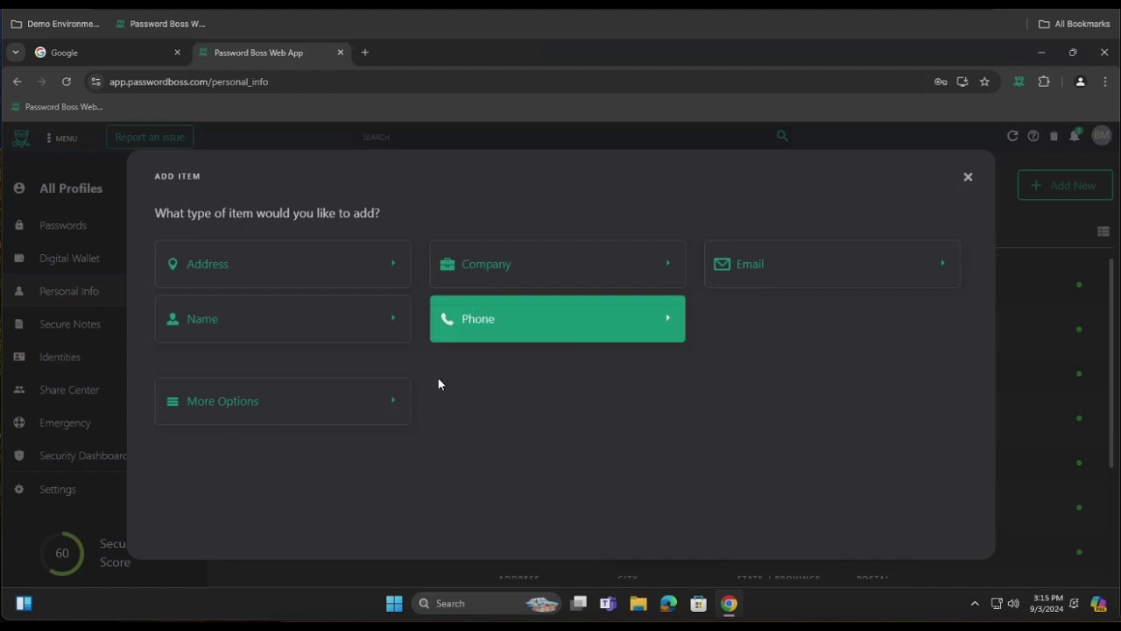
left_click(377, 401)
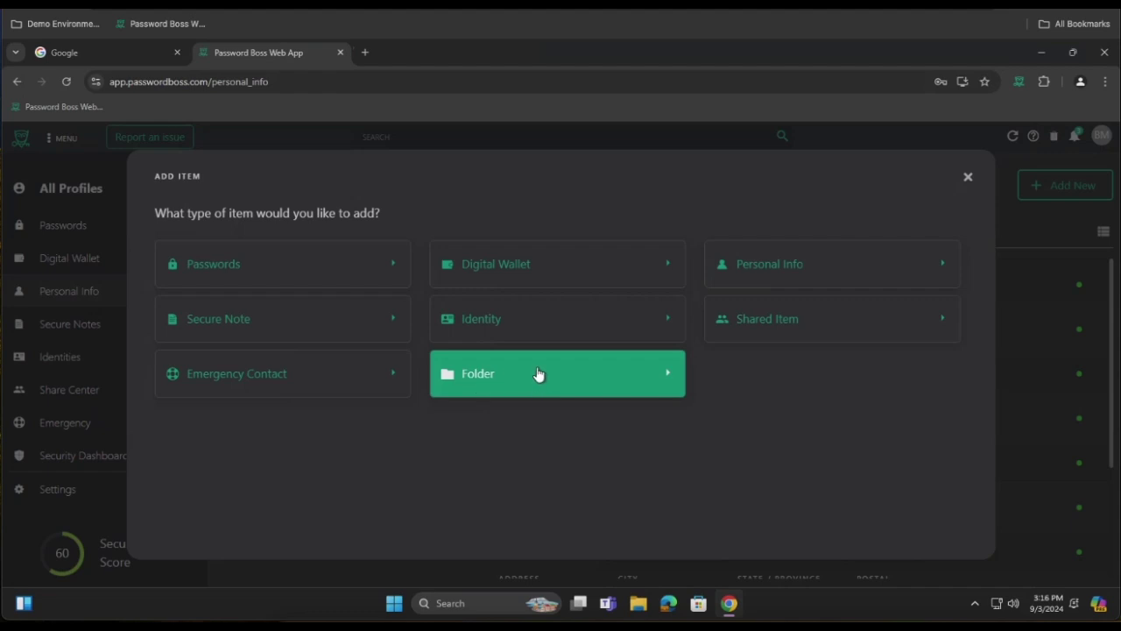
left_click(968, 177)
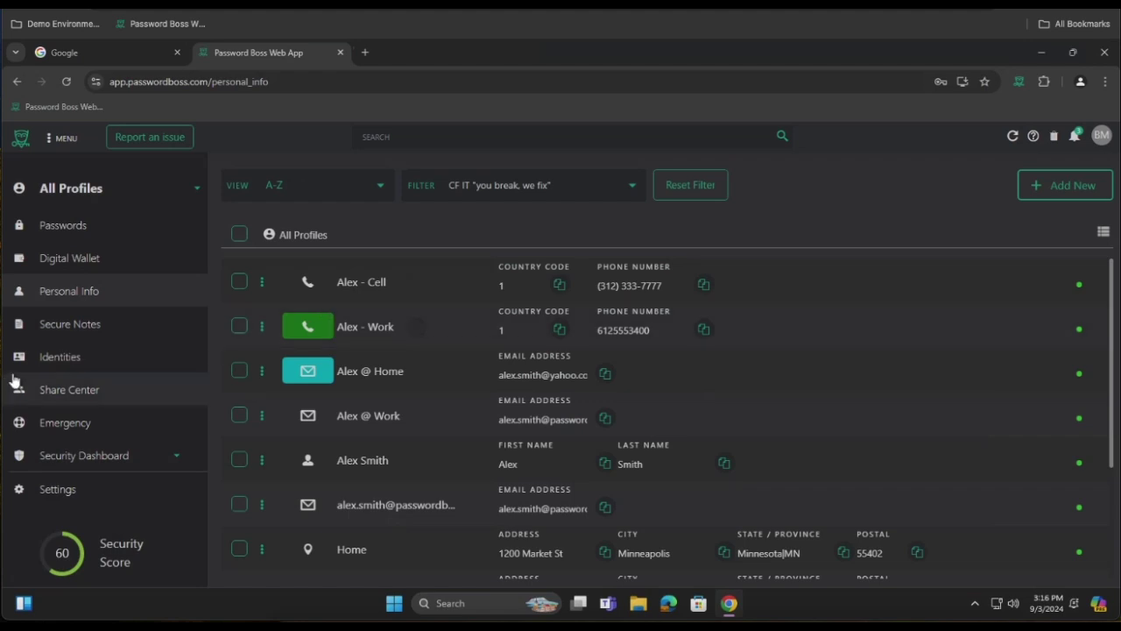
- Open My Identity for editing under Identities, review its grouped items and cancel without saving
left_click(68, 361)
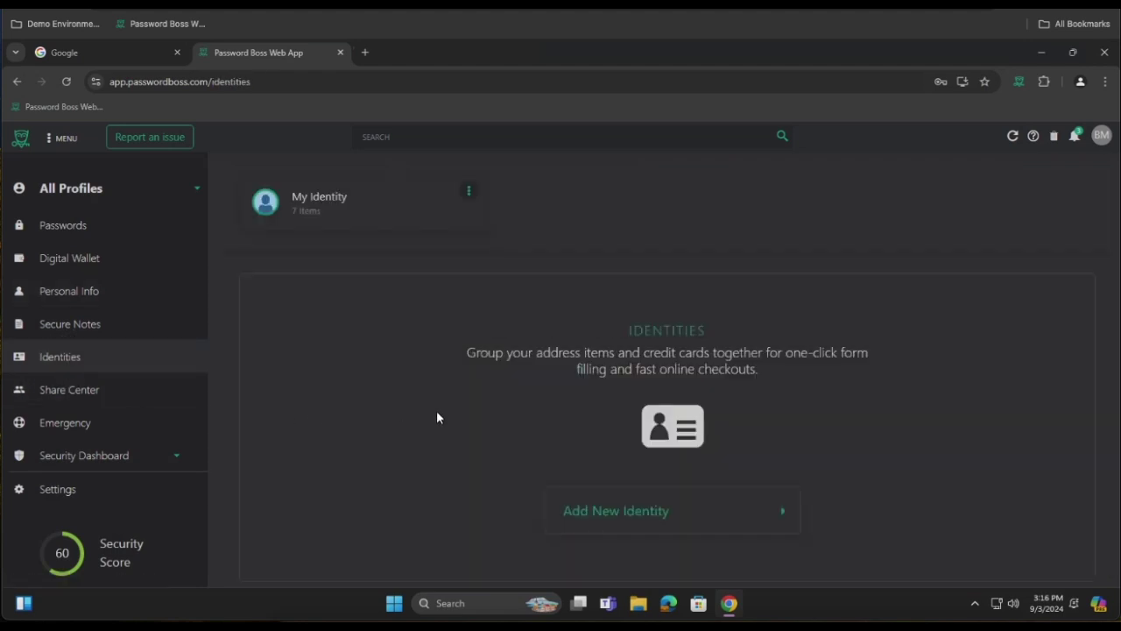
left_click(470, 195)
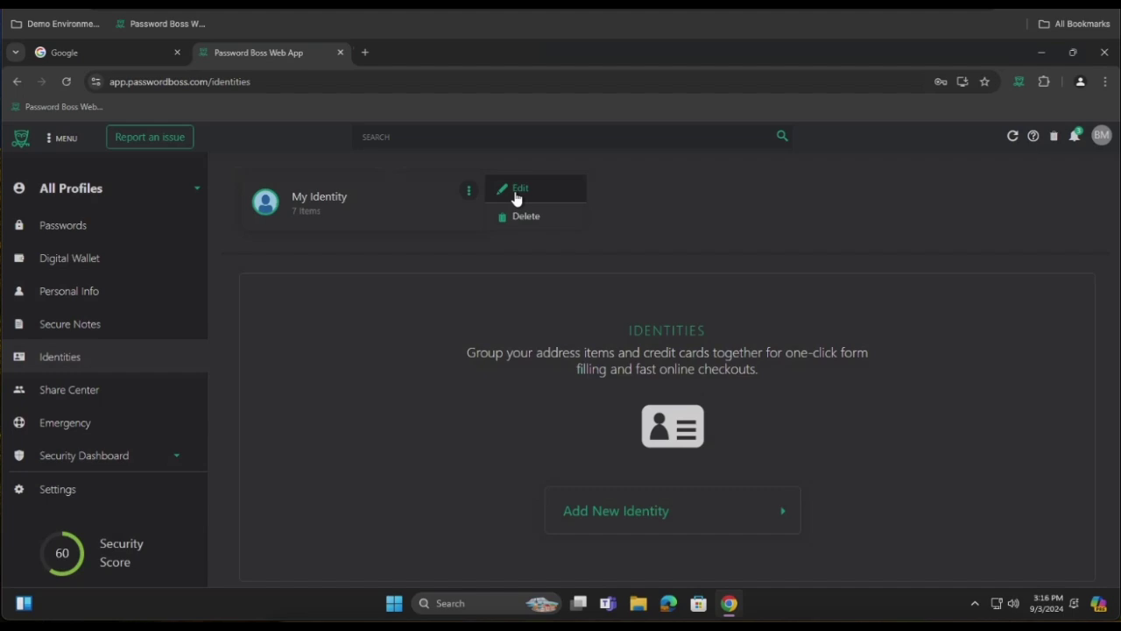
left_click(517, 194)
scroll(855, 350, "down", 3)
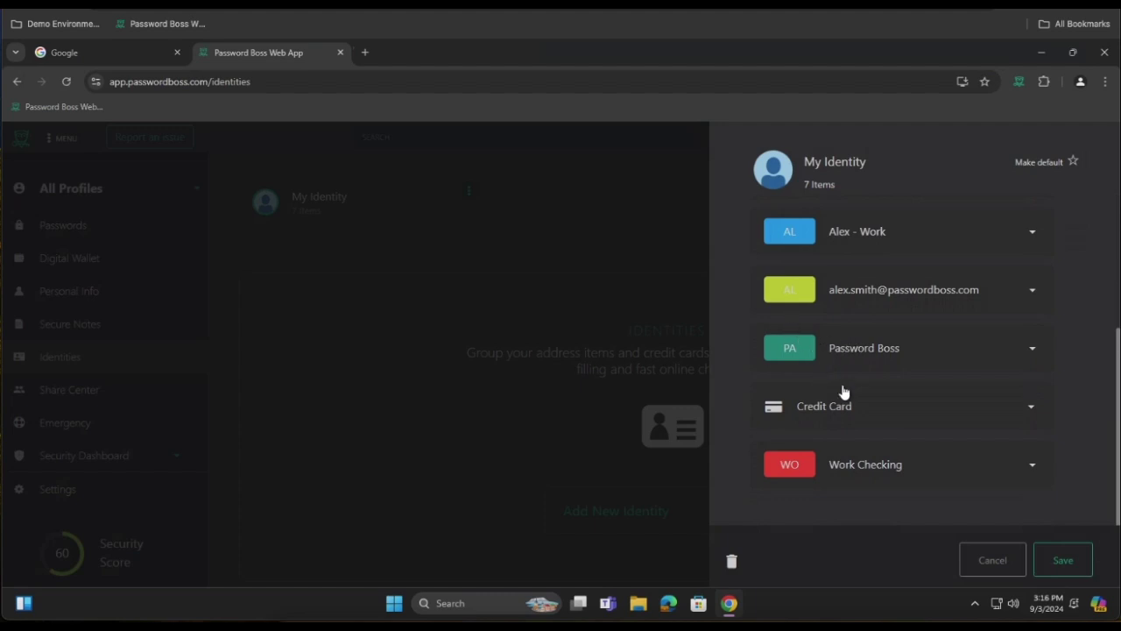
left_click(993, 561)
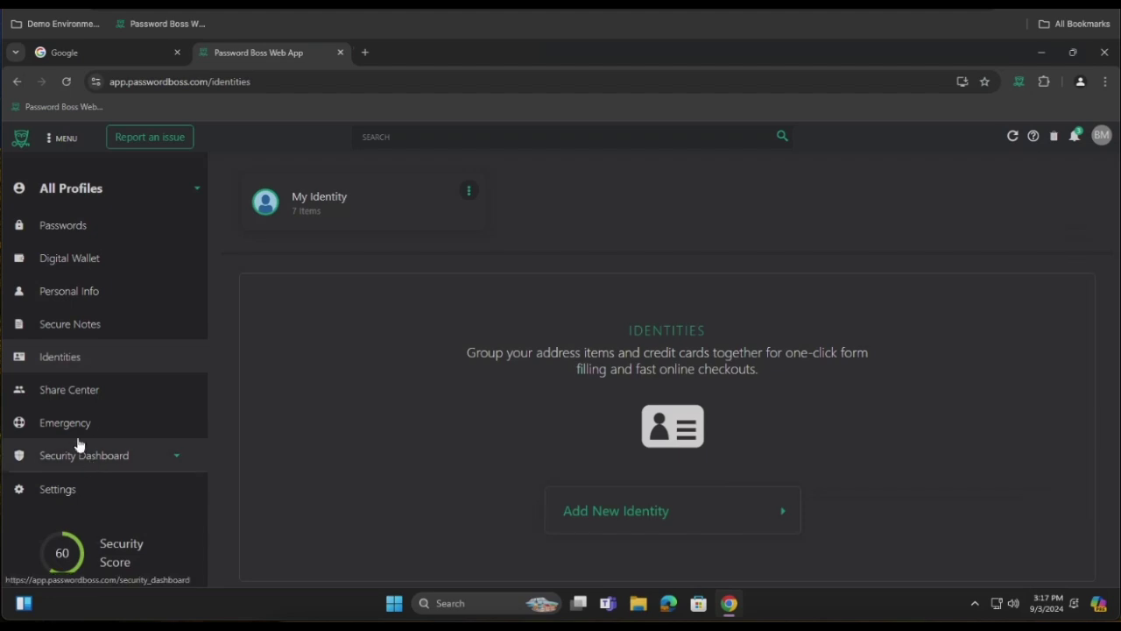
- Open a new share for the Auto Insurance item in Secure Notes, look over the sharing options and cancel it
left_click(78, 337)
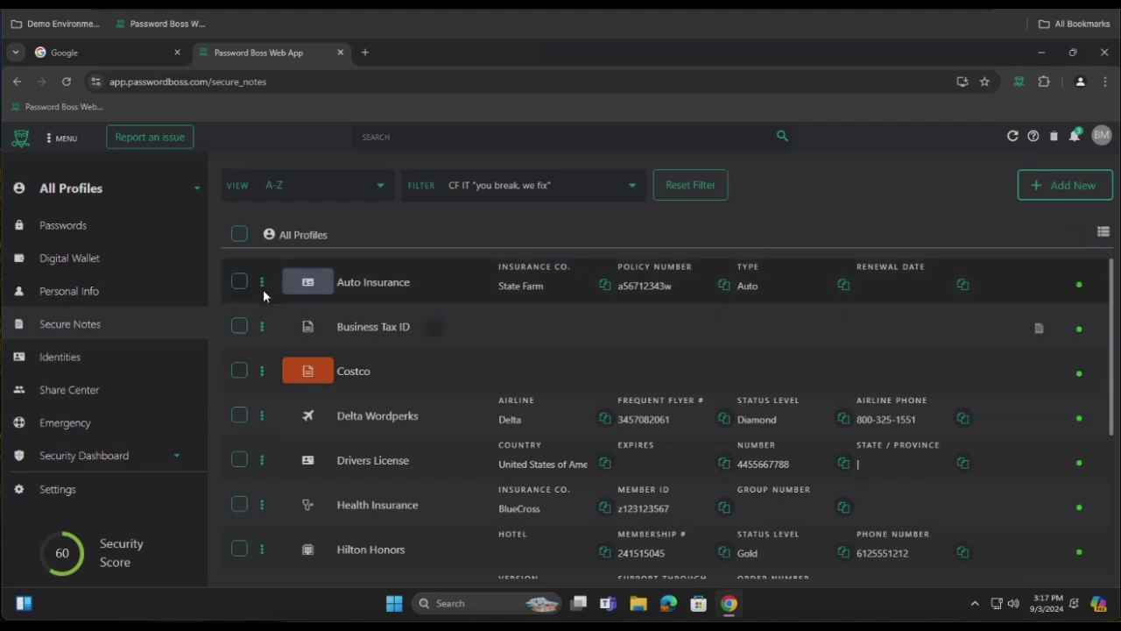
left_click(262, 282)
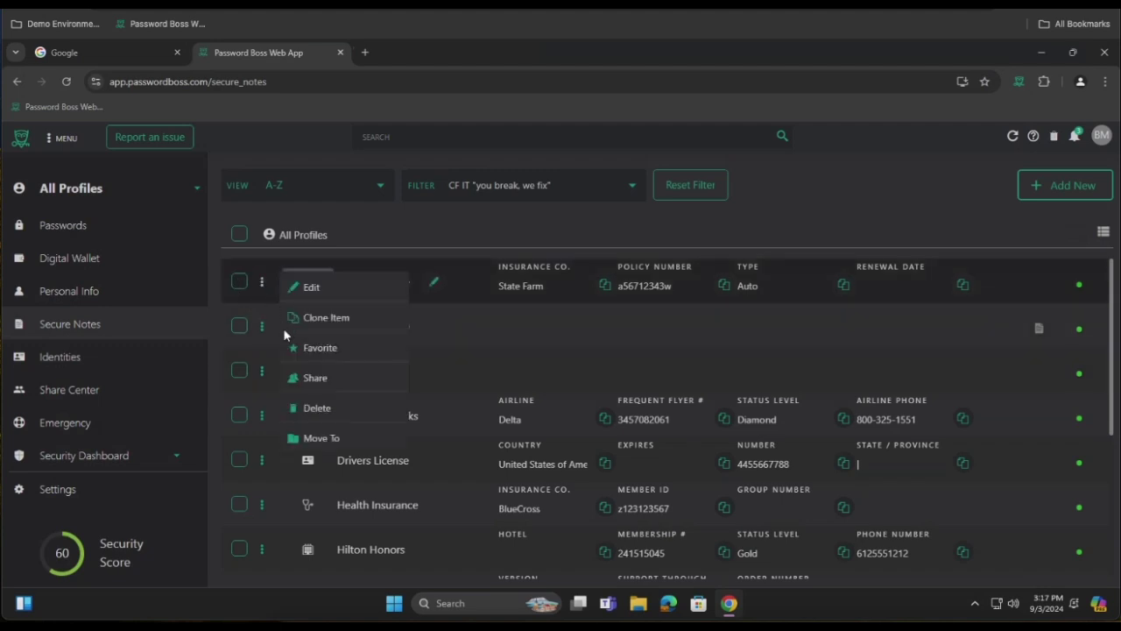
left_click(314, 379)
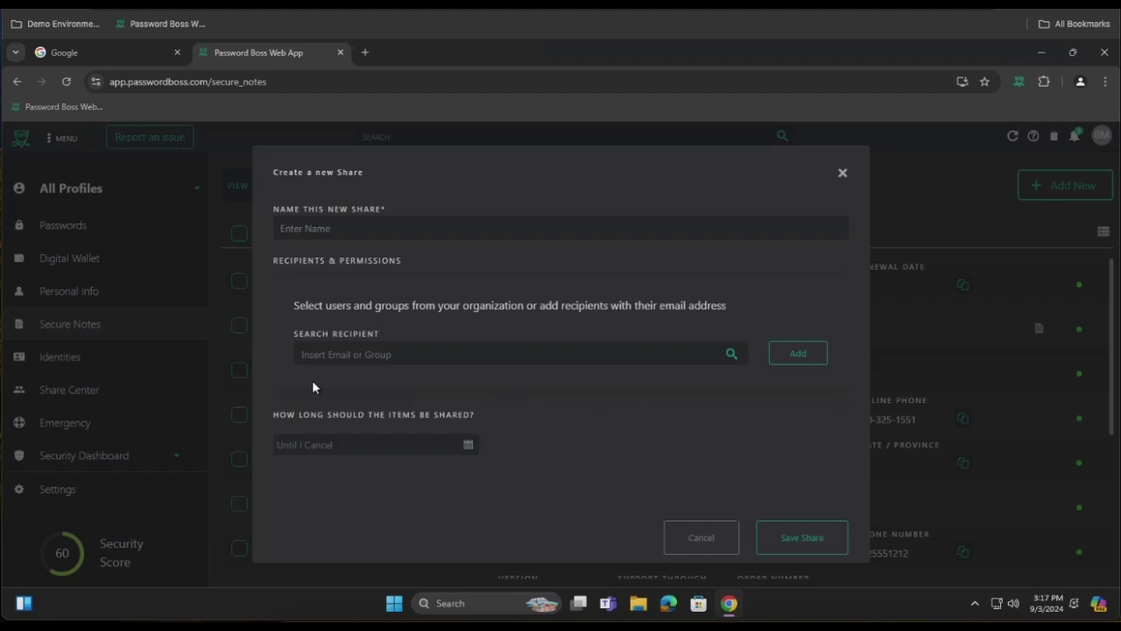
left_click(707, 537)
- Examine the active shares in the Share Center, viewing the items inside entertainment accounts and expanding Datto Share
left_click(58, 390)
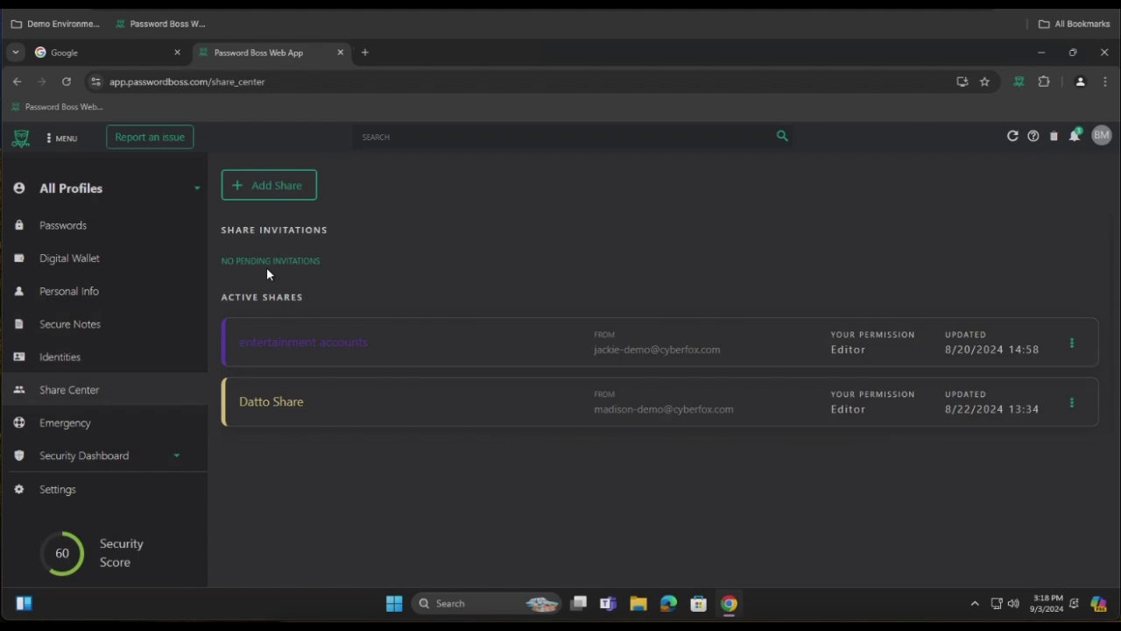
left_click(350, 355)
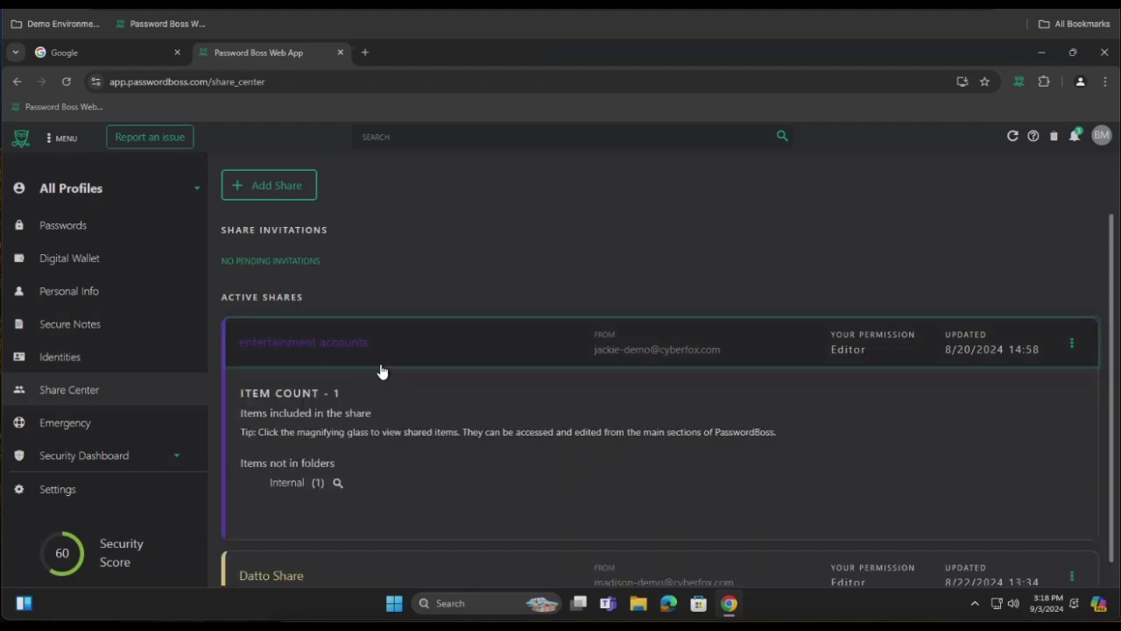
scroll(396, 384, "down", 1)
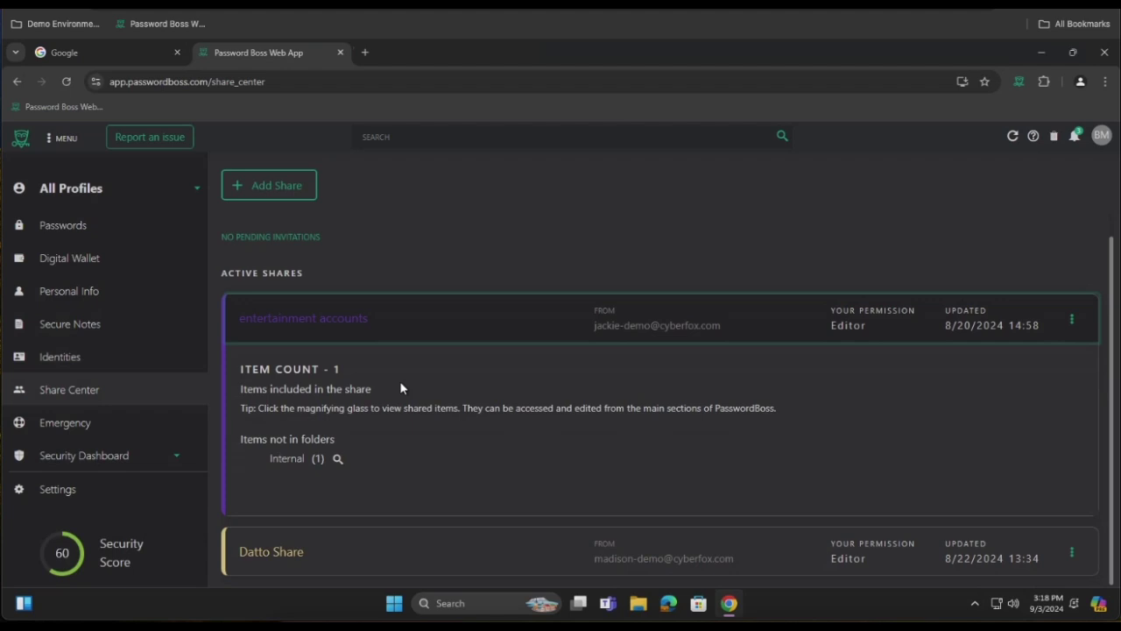
left_click(338, 461)
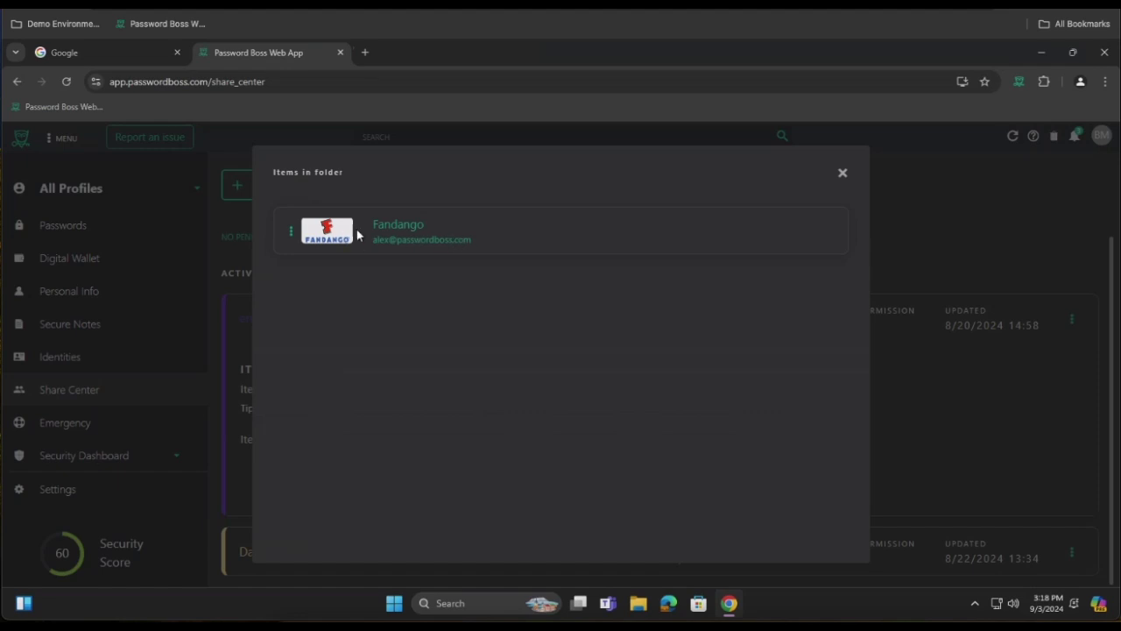
left_click(839, 175)
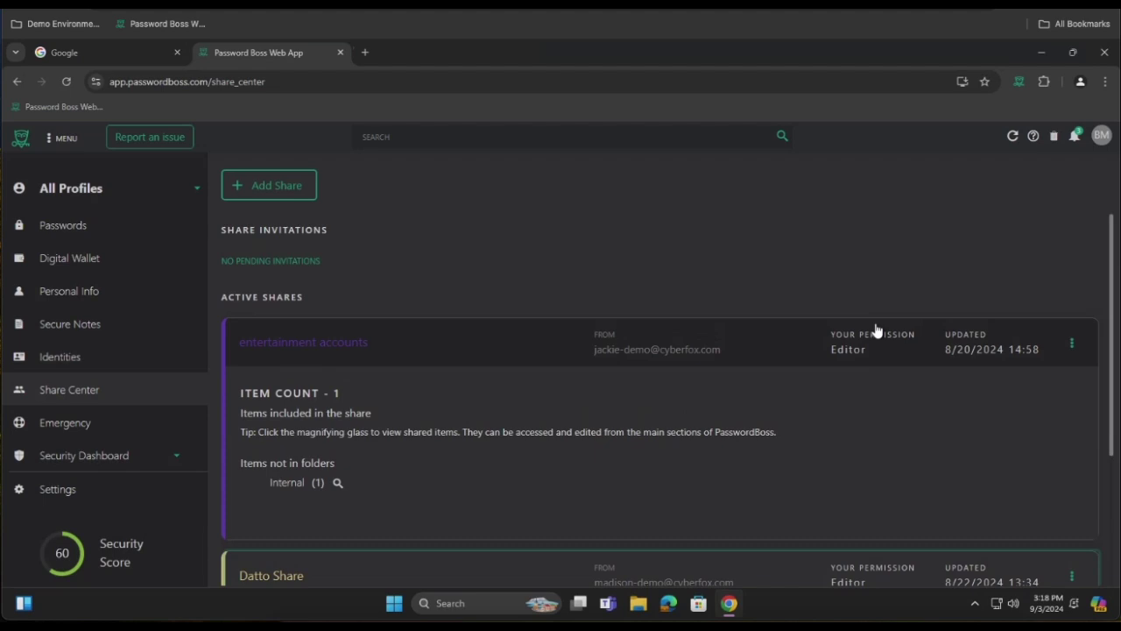
scroll(876, 428, "down", 3)
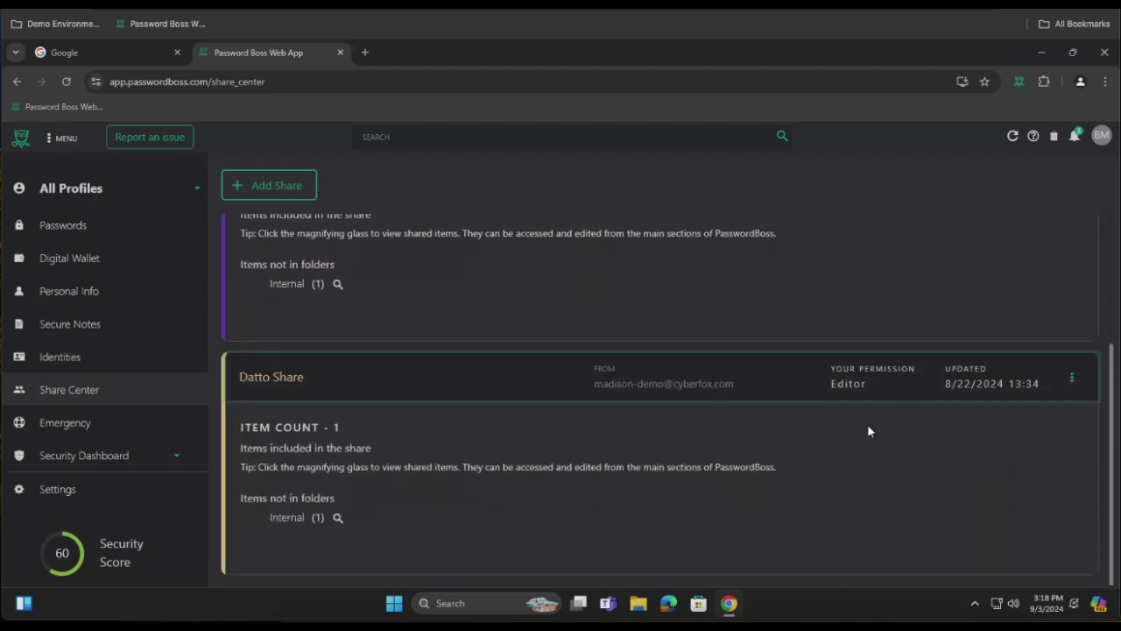
- Return to Passwords, search for "datt" and check the sharing indicator on the first Datto - AutoTask entry
left_click(68, 227)
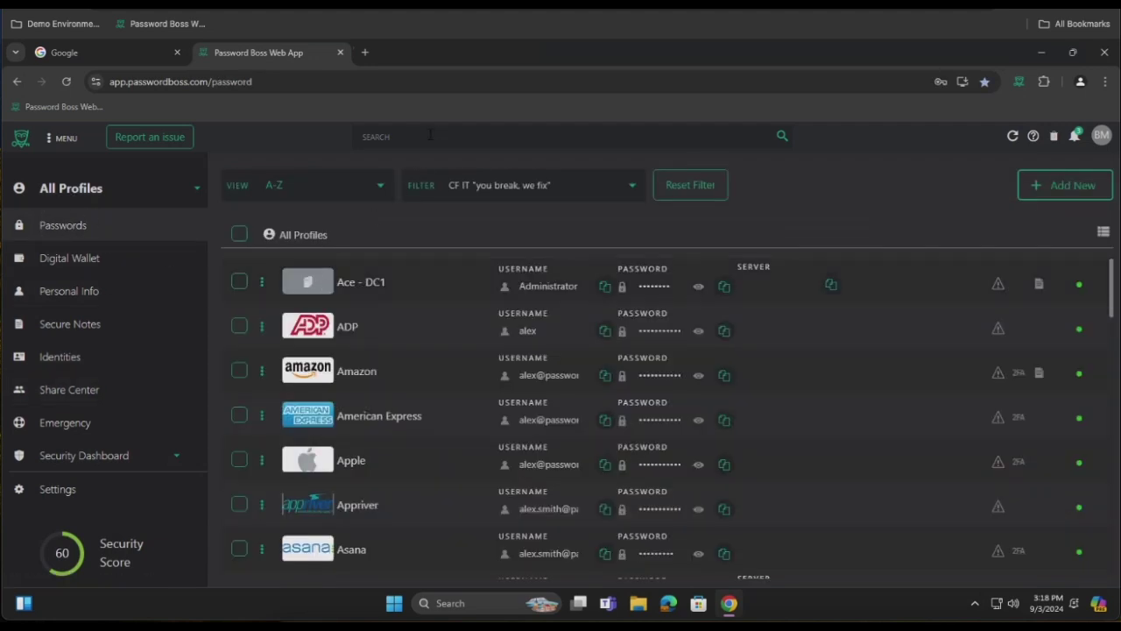
left_click(415, 135)
type("datt")
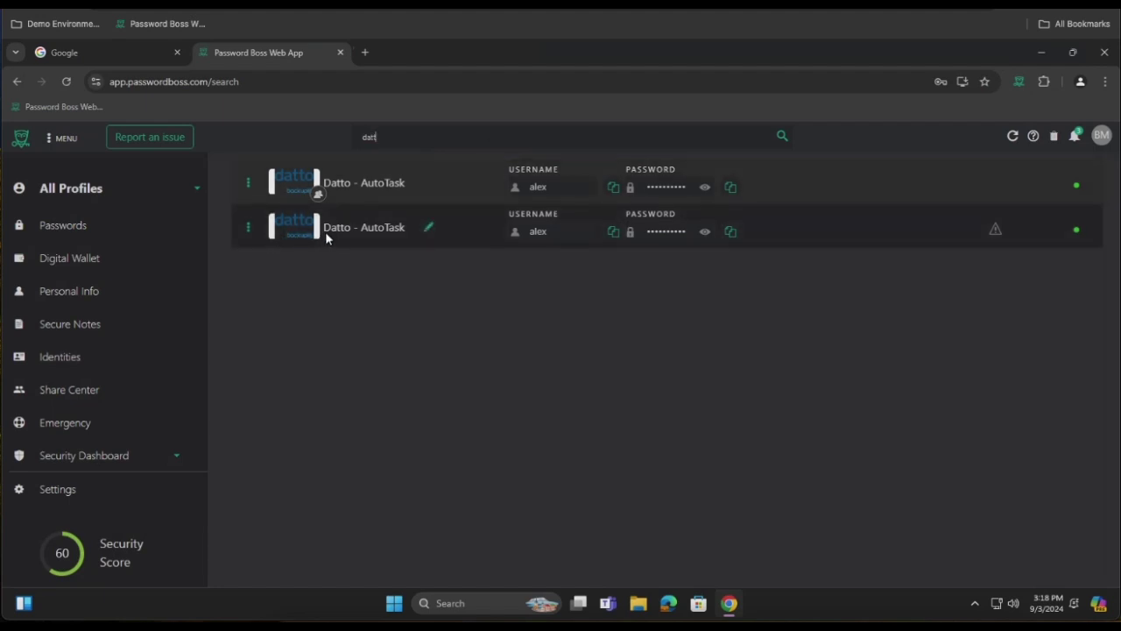
mouse_move(325, 191)
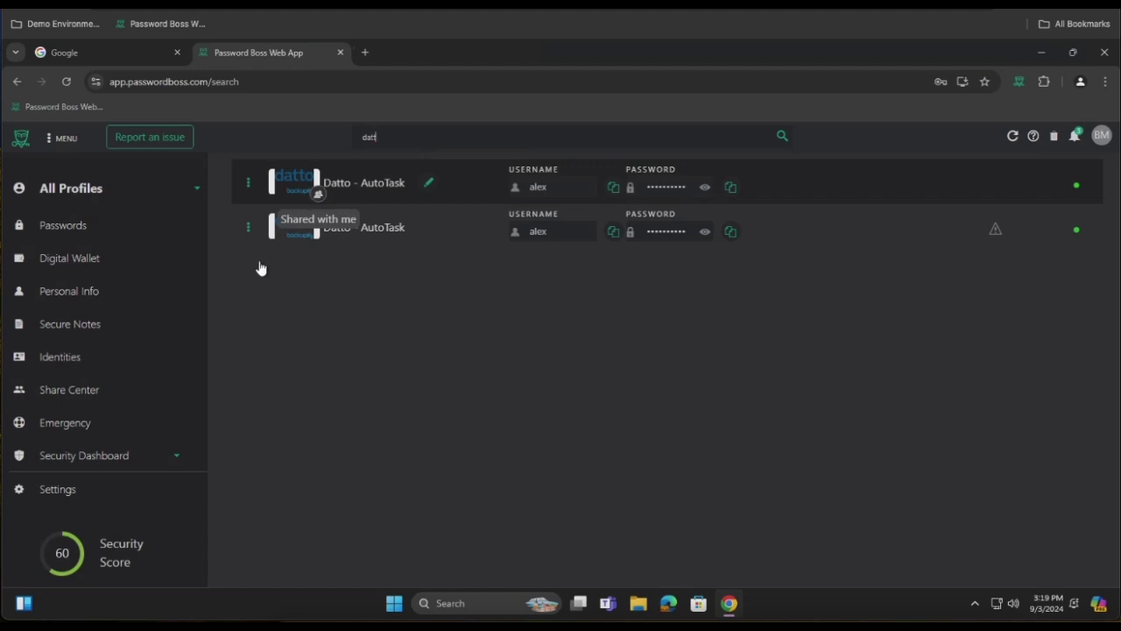
- View the Emergency Access page, then examine the security score, score trend and password issues on the Security Dashboard
left_click(70, 424)
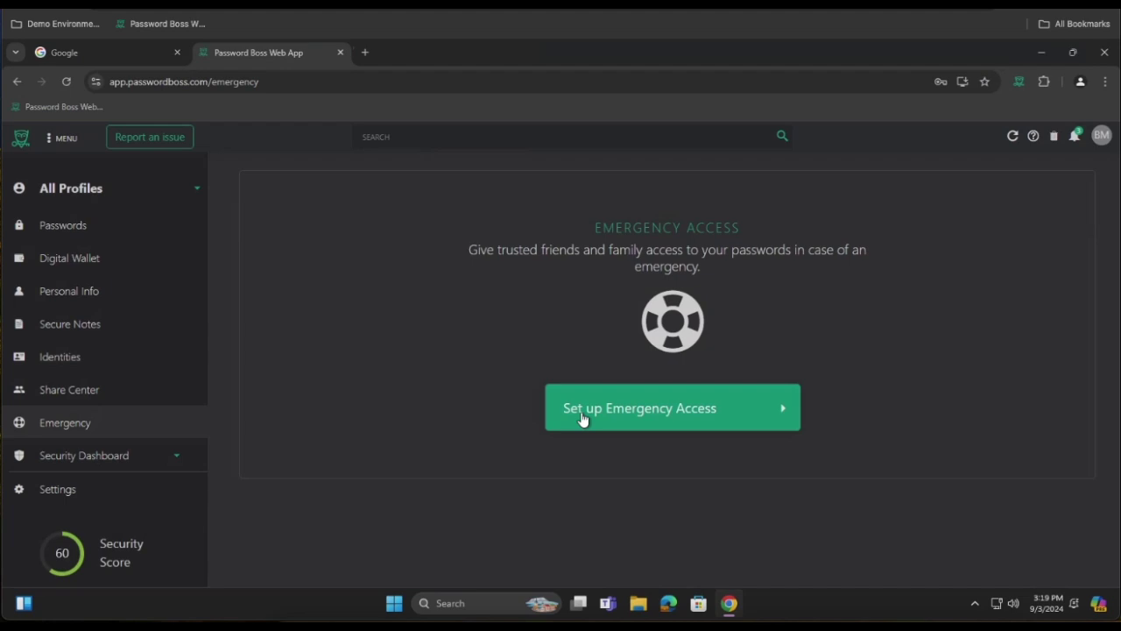
left_click(76, 456)
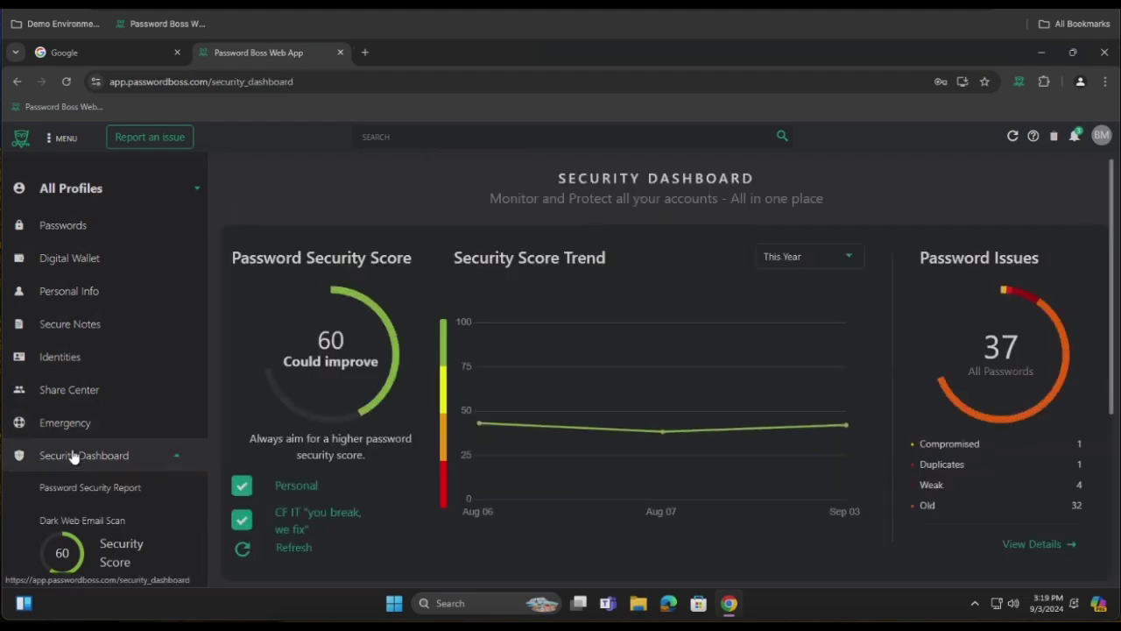
scroll(556, 323, "down", 1)
scroll(557, 326, "down", 1)
scroll(556, 326, "up", 2)
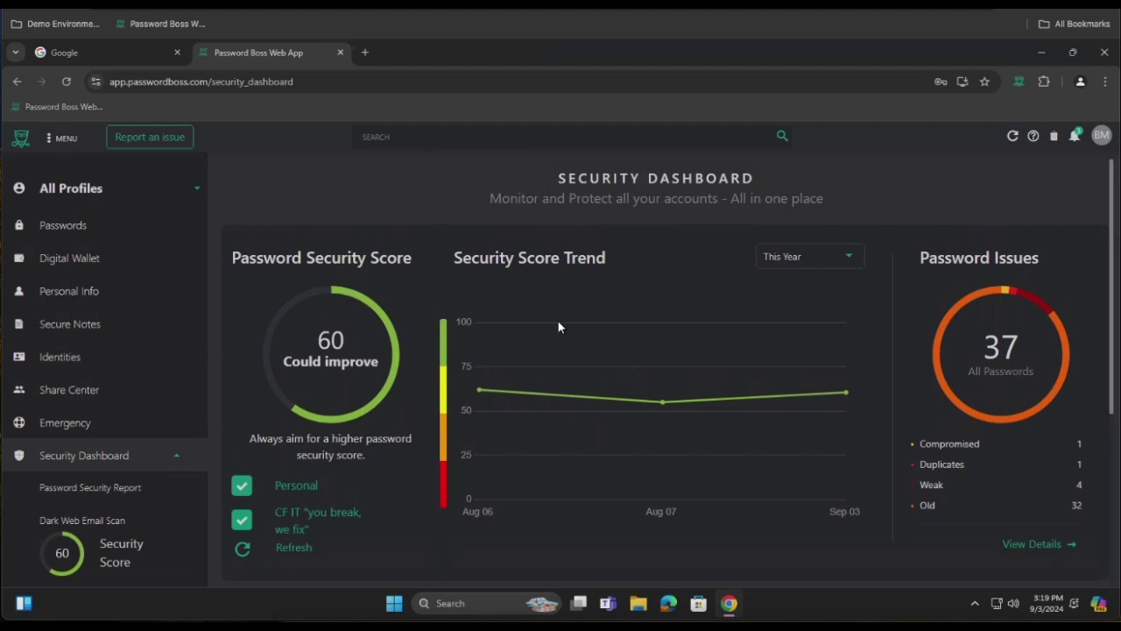
scroll(556, 359, "down", 1)
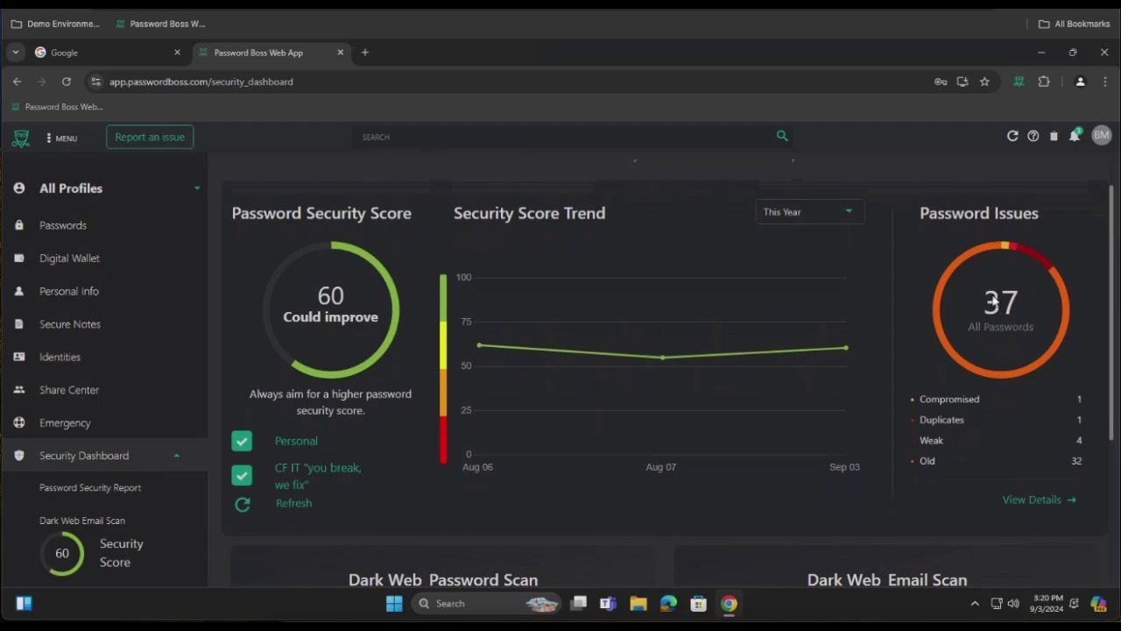
- Open the detailed password issues report from the Security Dashboard and look through the list of all passwords
scroll(1025, 323, "up", 1)
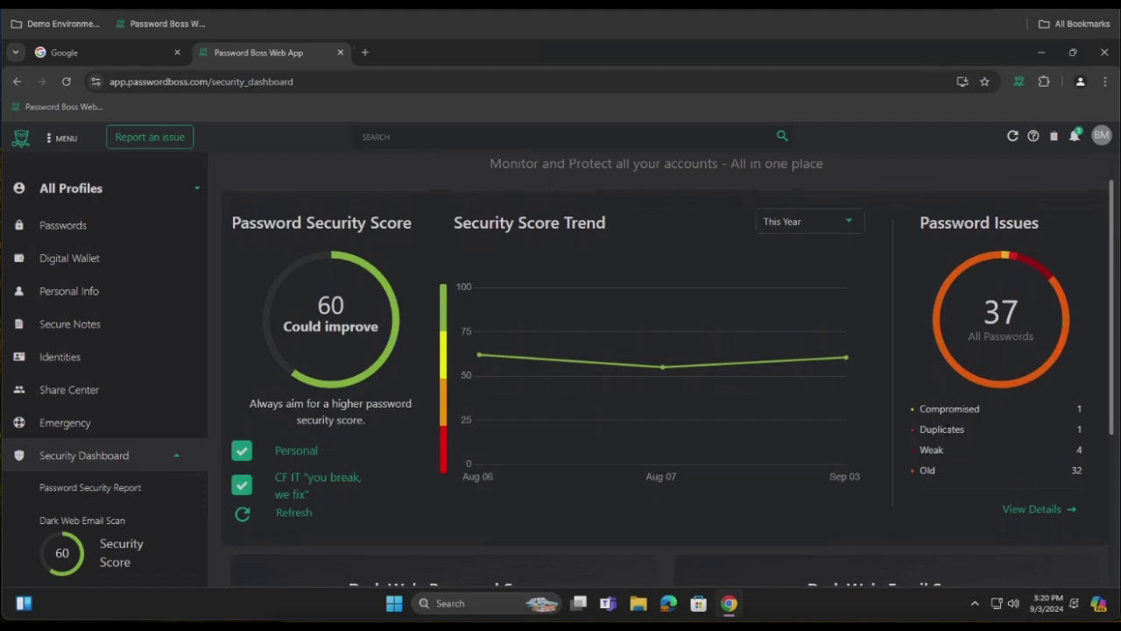
scroll(931, 459, "down", 1)
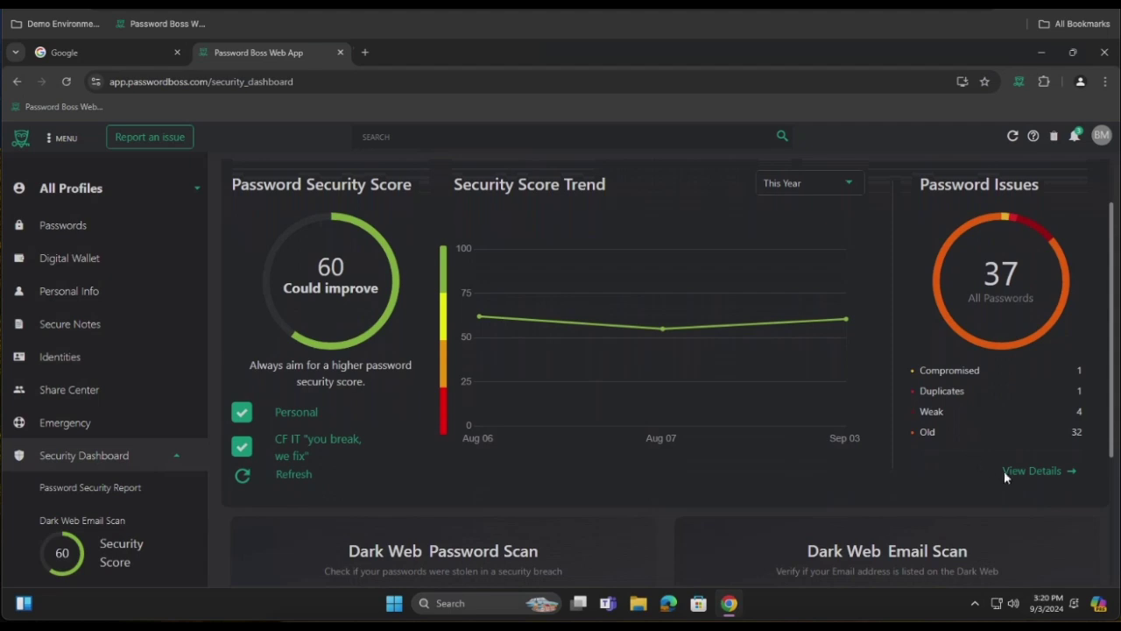
left_click(1039, 471)
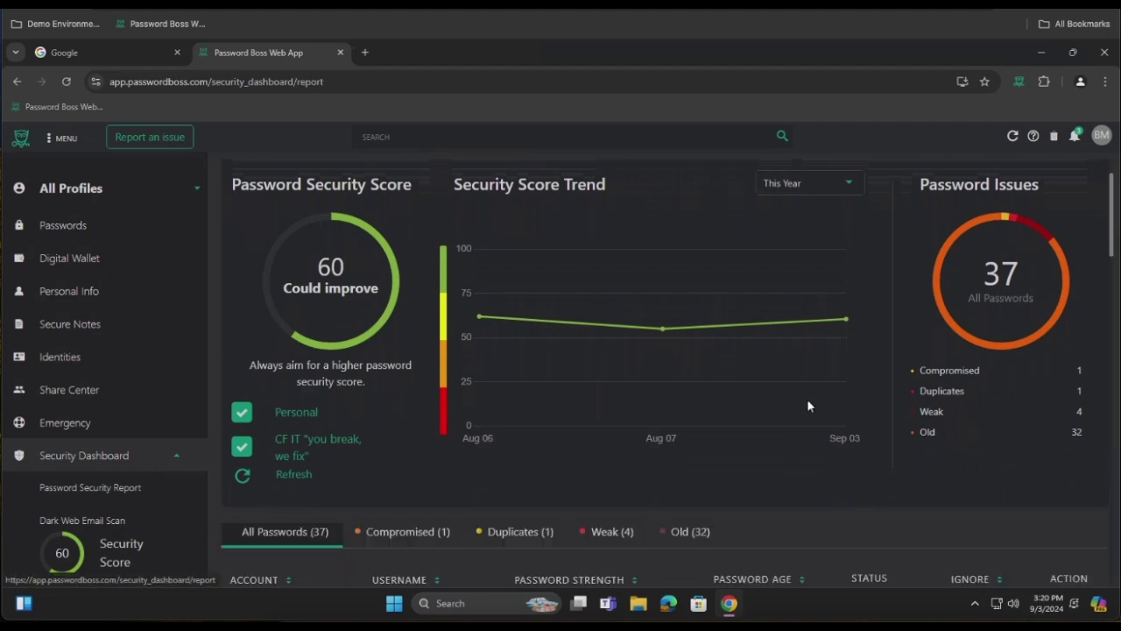
scroll(747, 395, "down", 3)
scroll(748, 394, "down", 4)
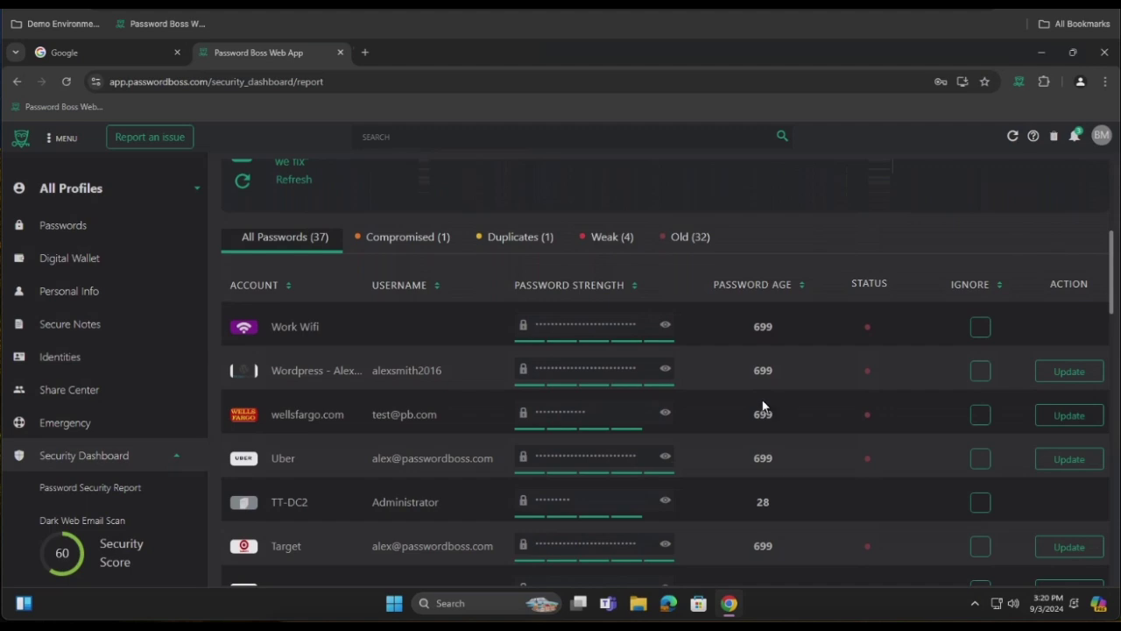
- Examine the compromised, duplicate and weak passwords in the security report, comparing them with the overall score
left_click(423, 244)
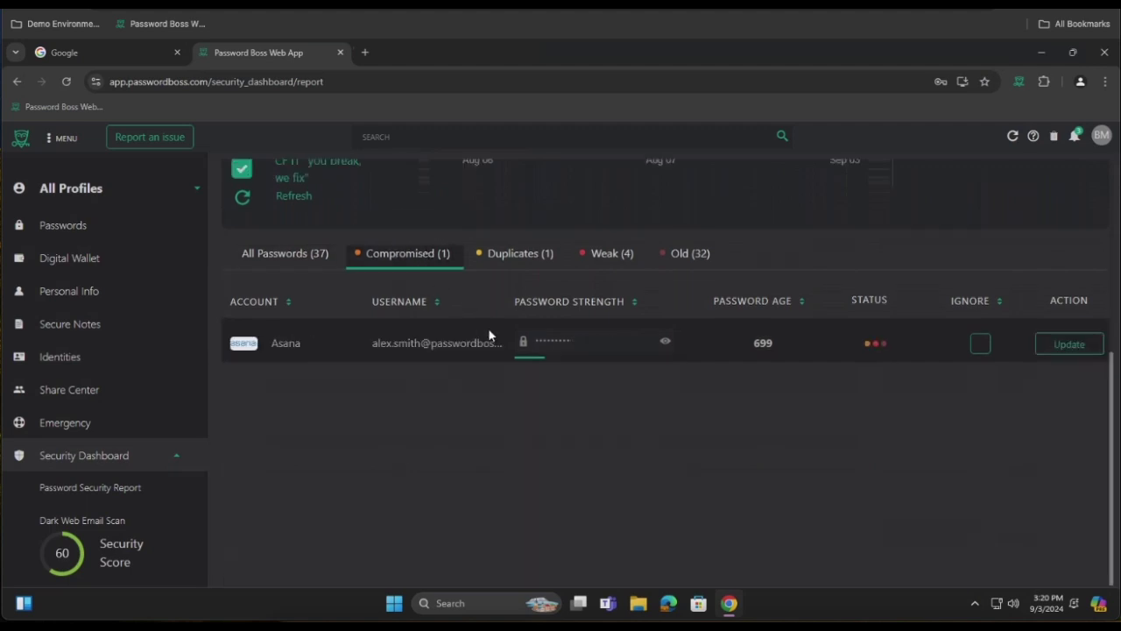
left_click(494, 255)
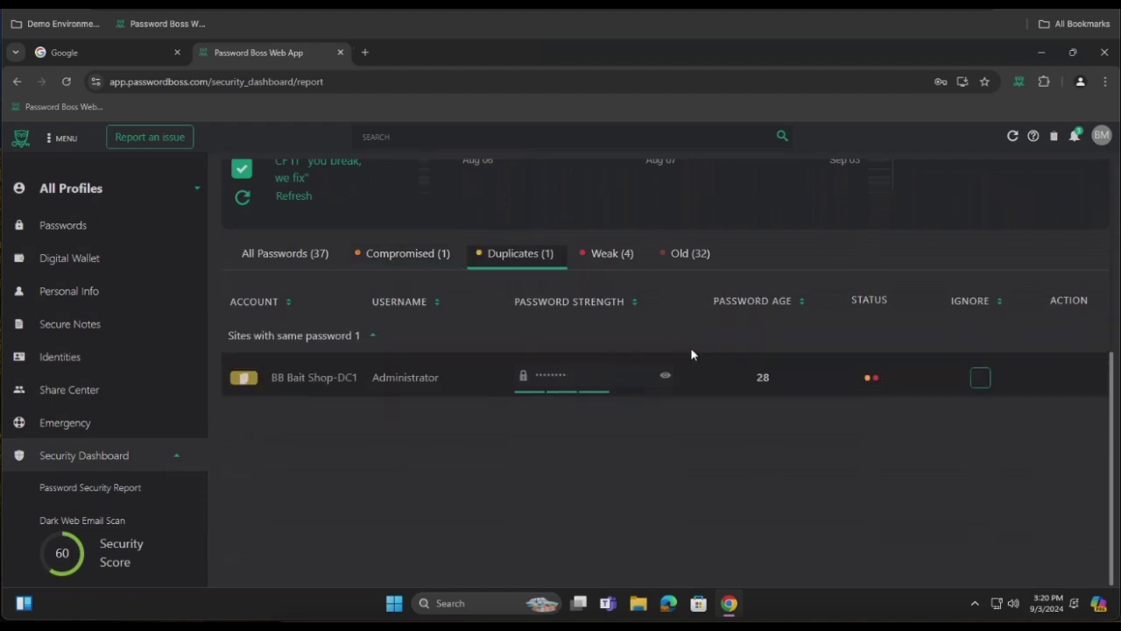
left_click(613, 258)
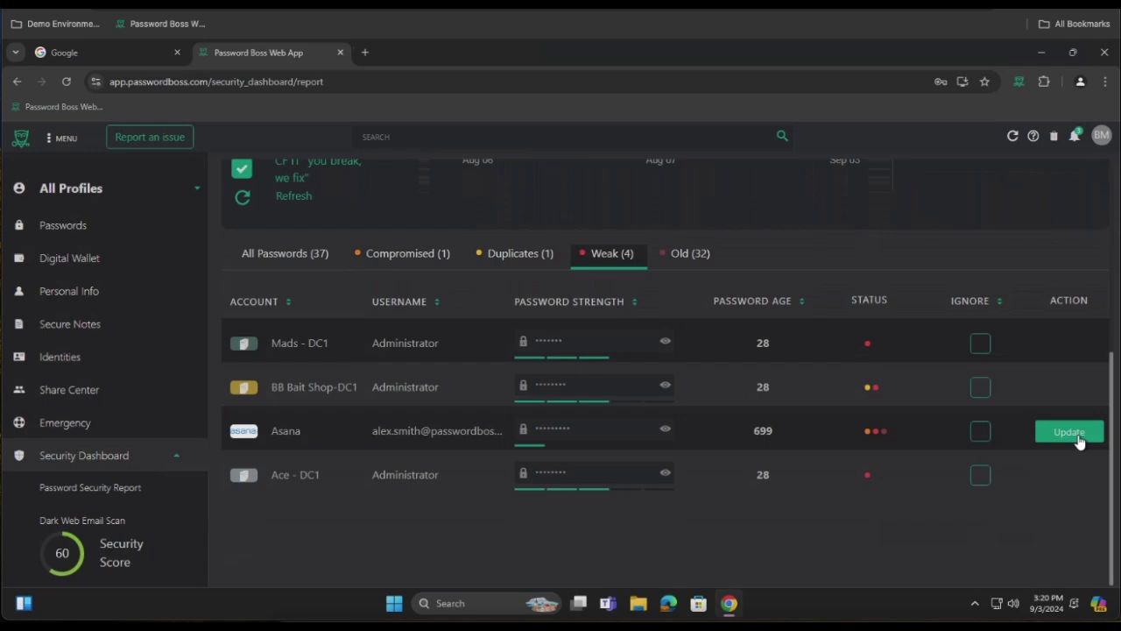
scroll(821, 433, "up", 1)
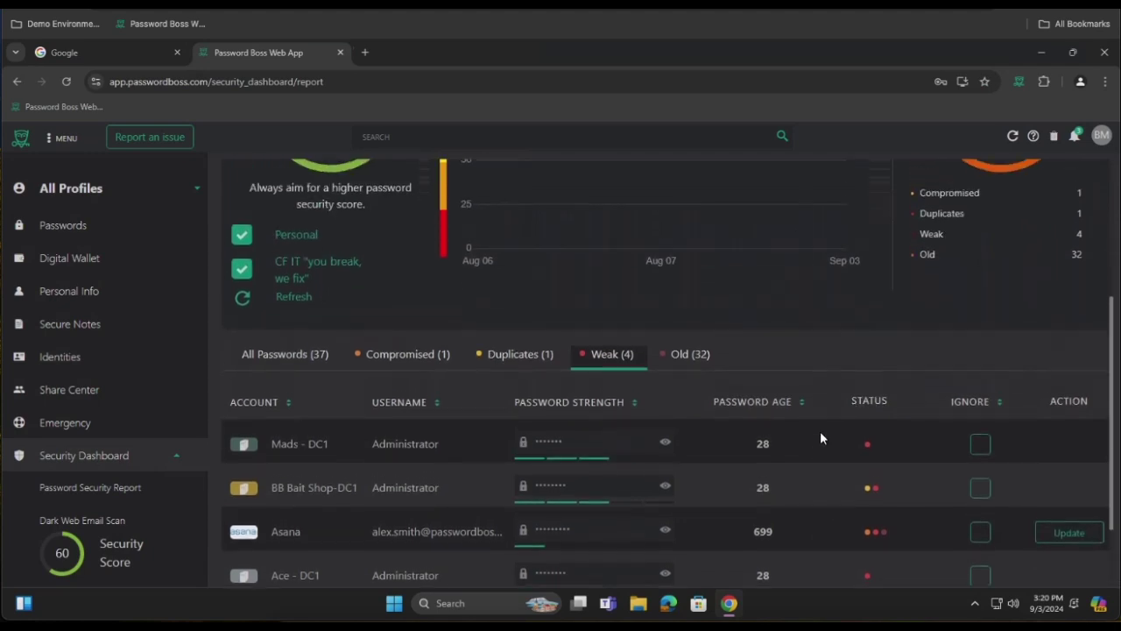
scroll(820, 438, "up", 1)
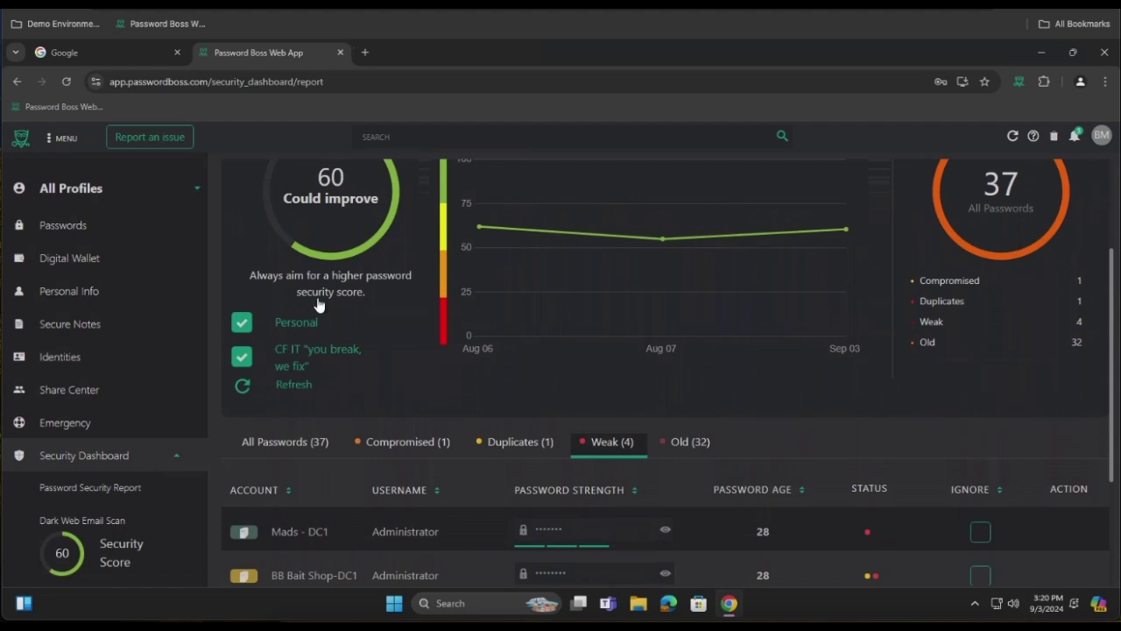
scroll(455, 473, "down", 2)
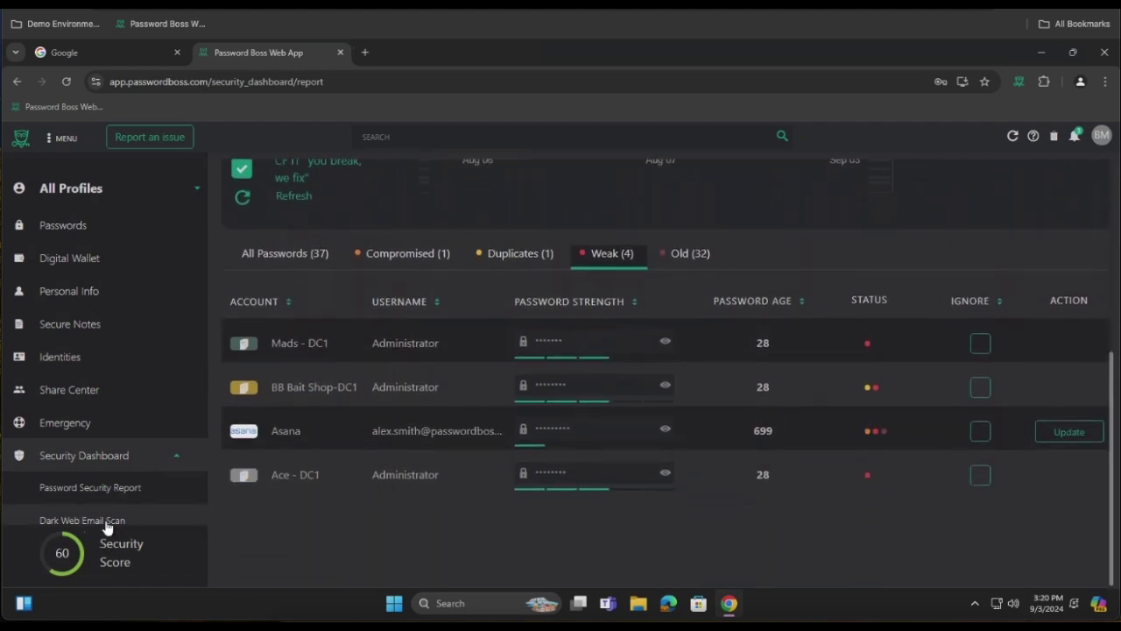
- View the Dark Web Email Scan results and open the entry field for scanning another email without submitting one
left_click(139, 517)
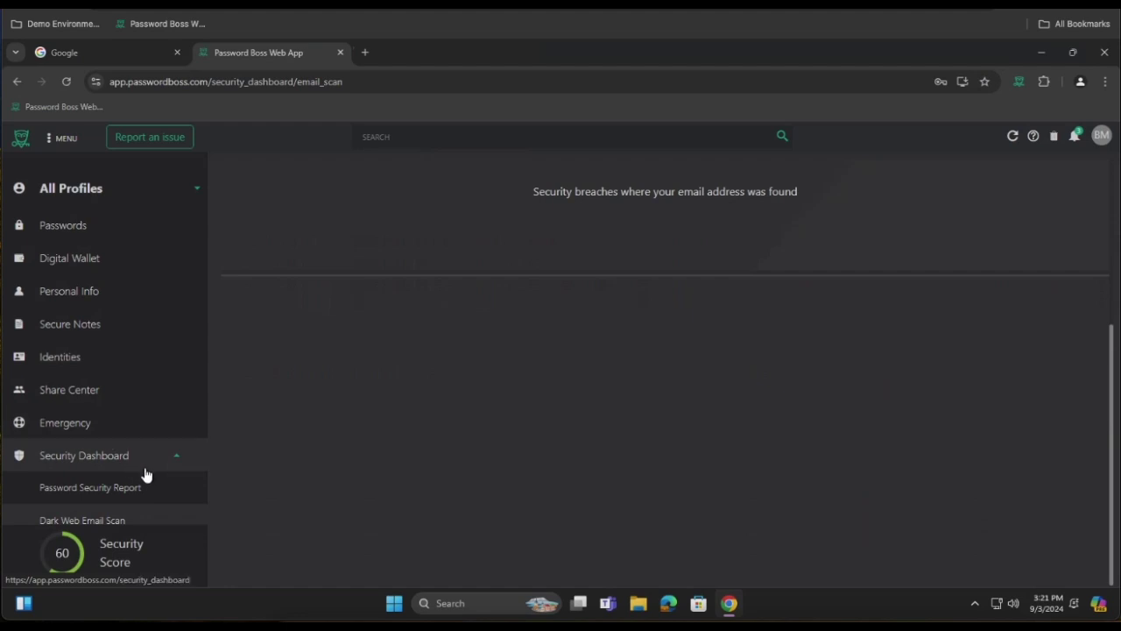
scroll(601, 365, "up", 2)
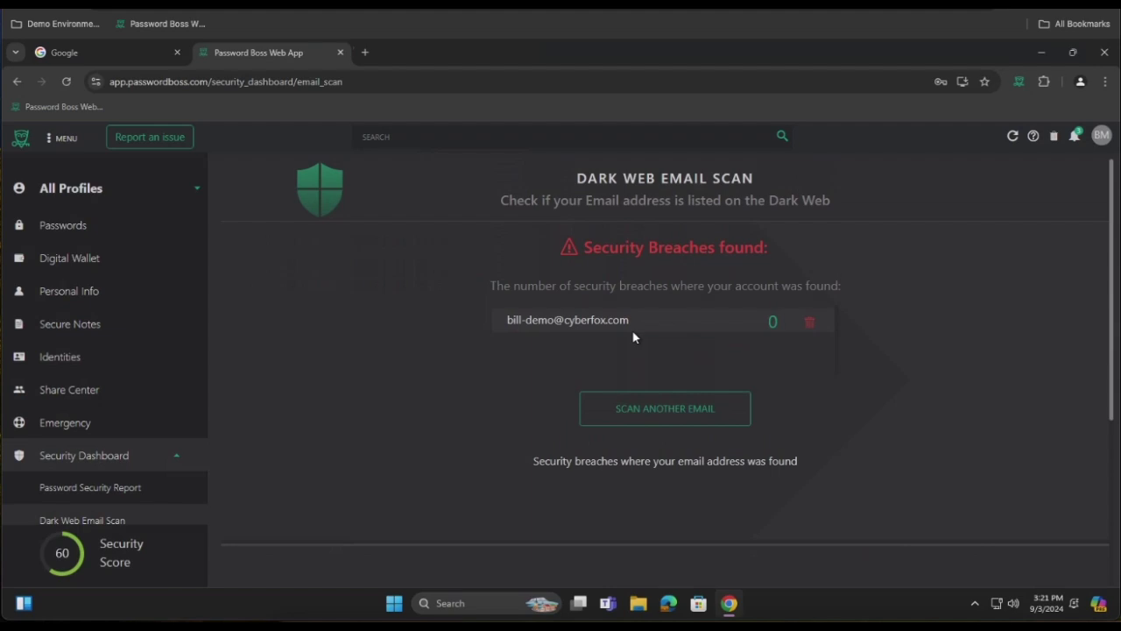
left_click(666, 416)
left_click(595, 410)
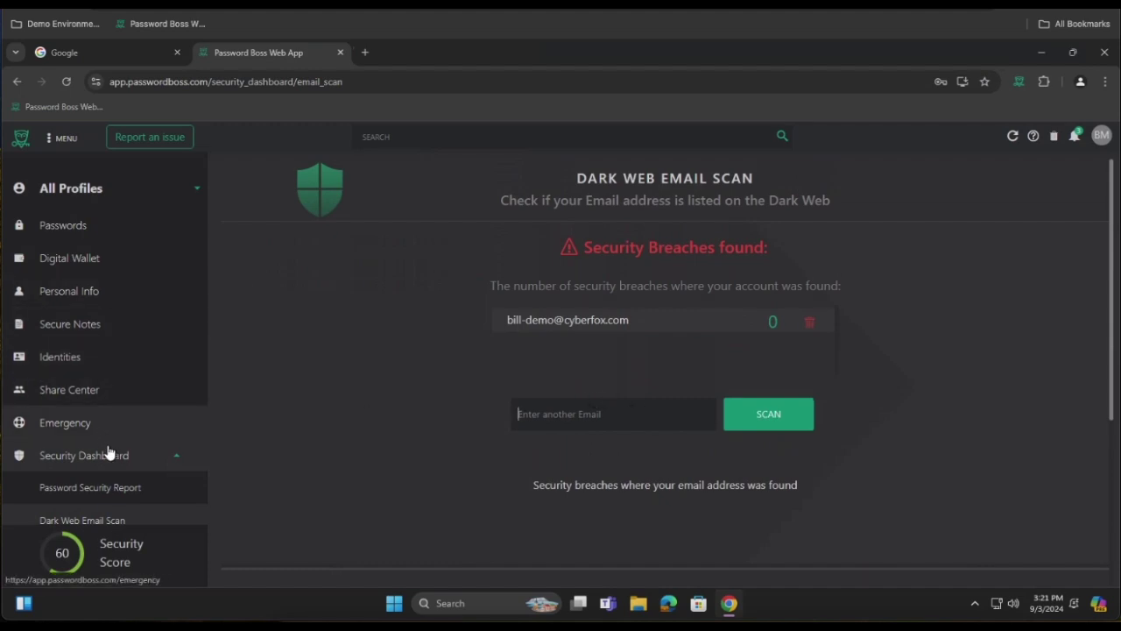
- Collapse the Security Dashboard entries, open Settings and view the account details and Security options
left_click(174, 458)
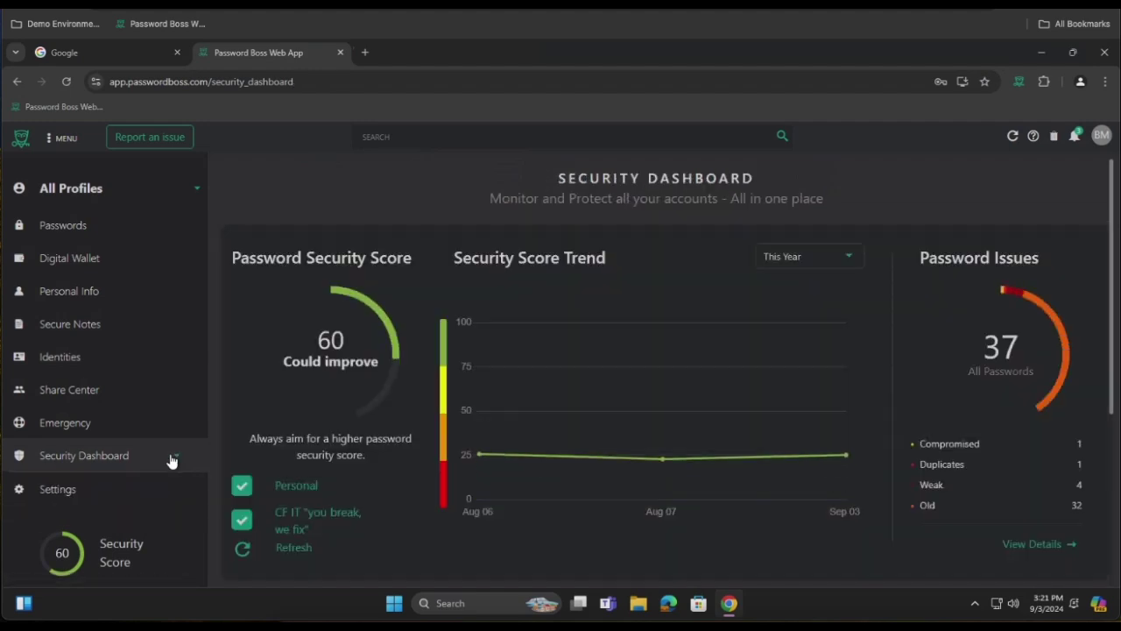
left_click(58, 492)
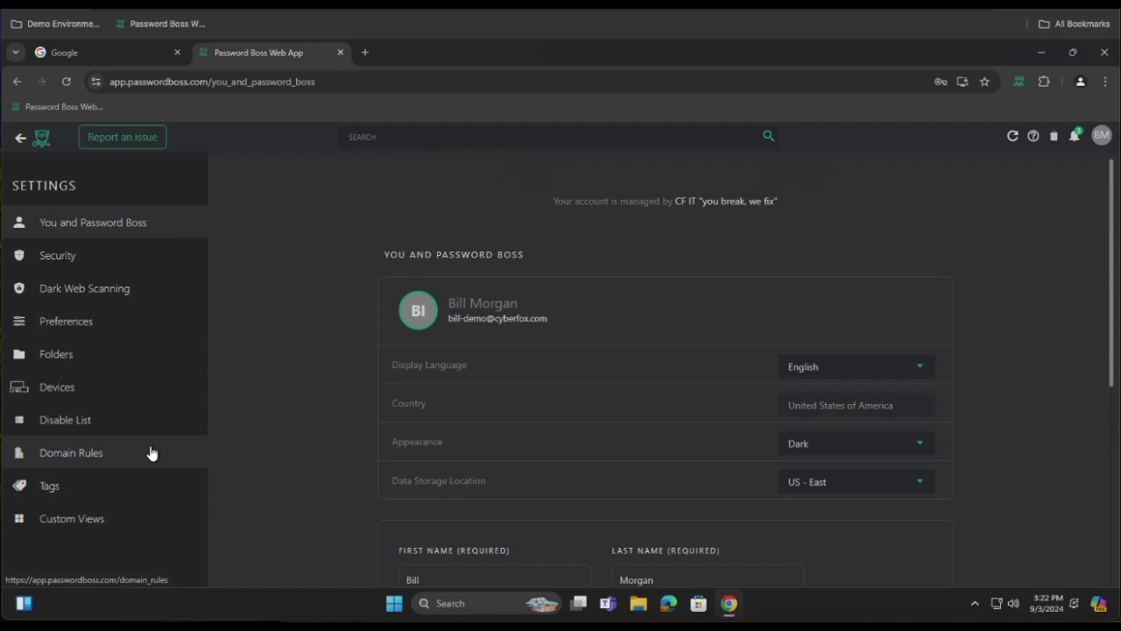
left_click(67, 268)
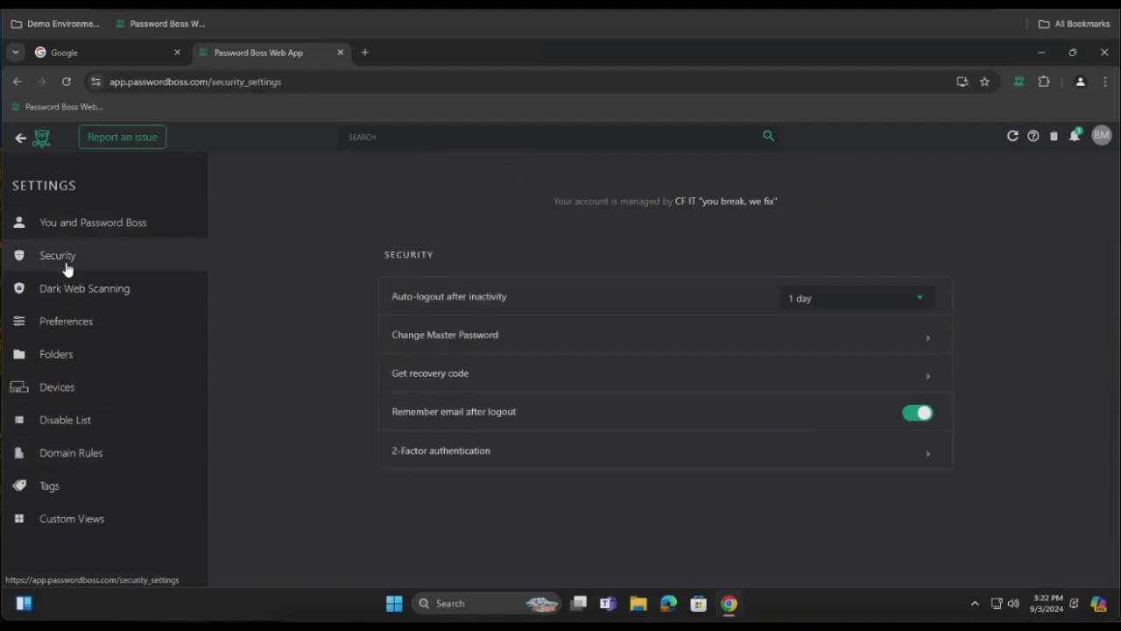
- Look over the auto-logout inactivity choices without changing them, and open and cancel the recovery code request
left_click(839, 299)
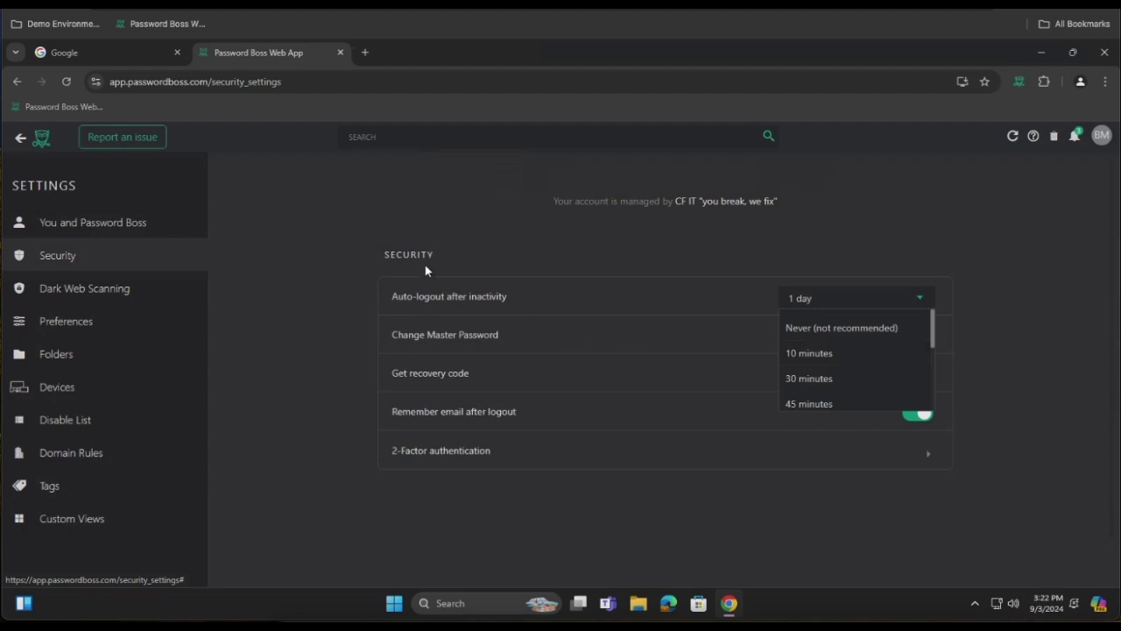
left_click(491, 240)
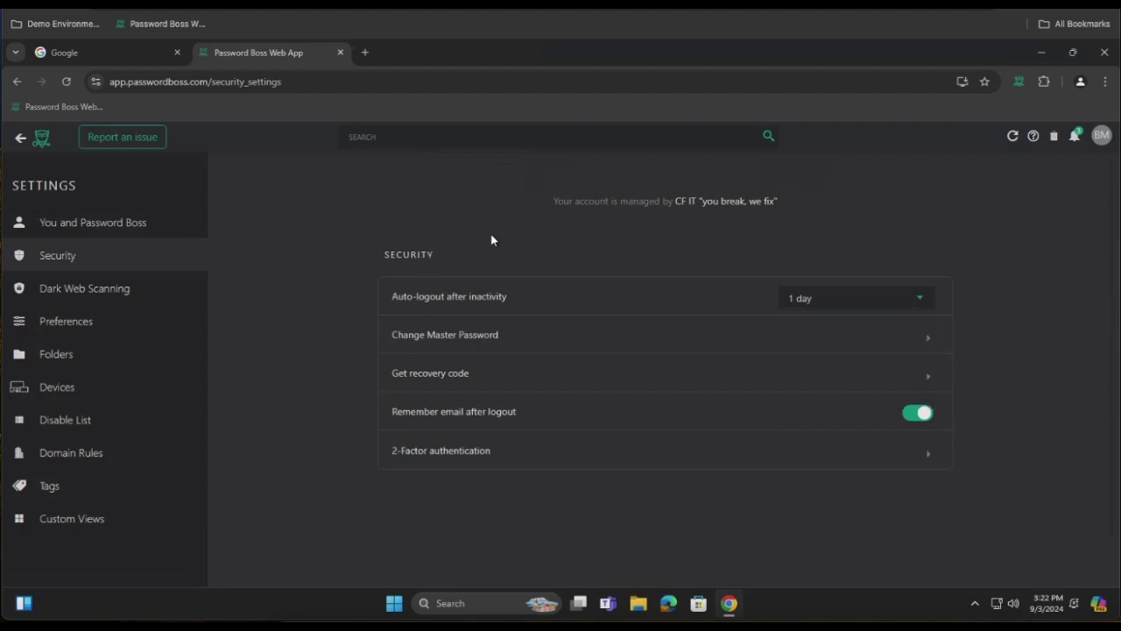
left_click(463, 383)
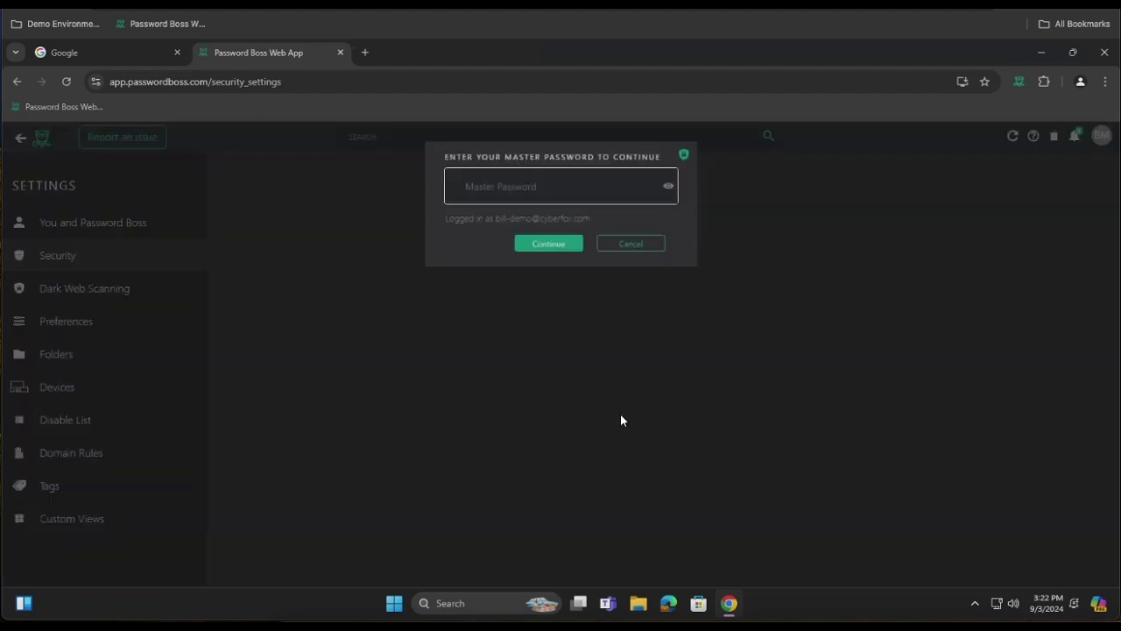
left_click(632, 244)
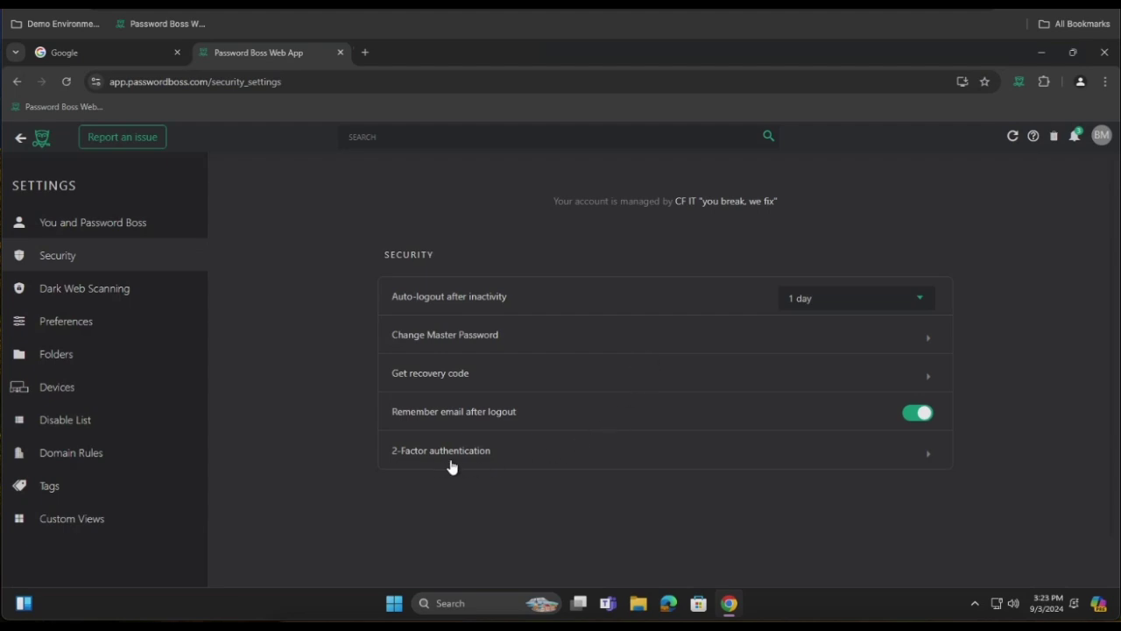
- Review the Dark Web Scanning settings, highlighting the first listed email address, and view the Preferences settings
left_click(93, 288)
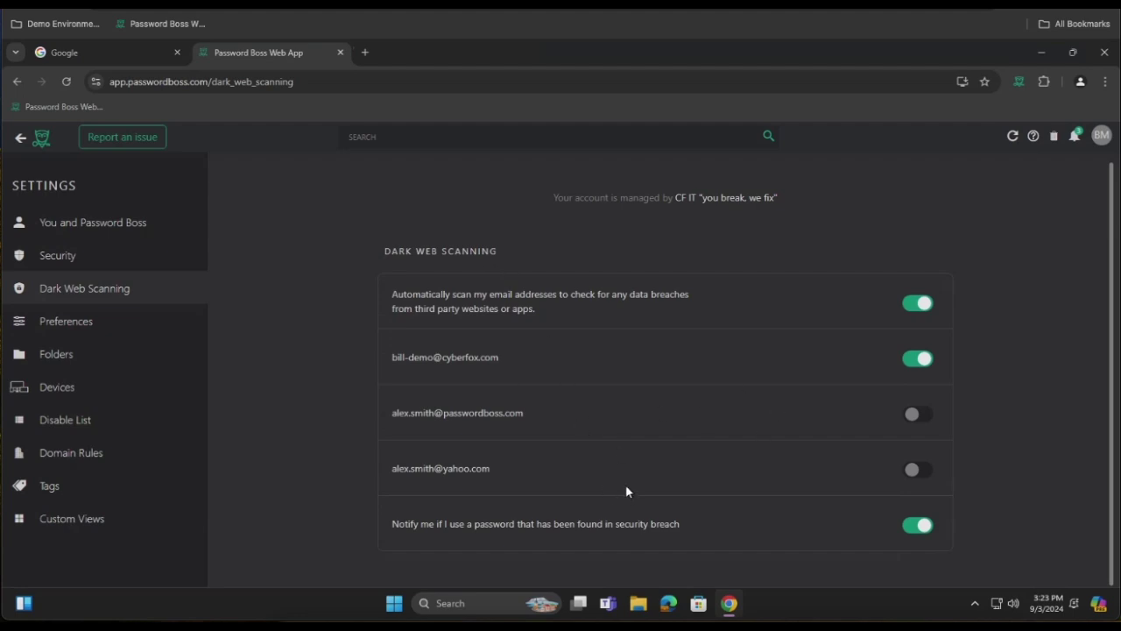
triple_click(409, 360)
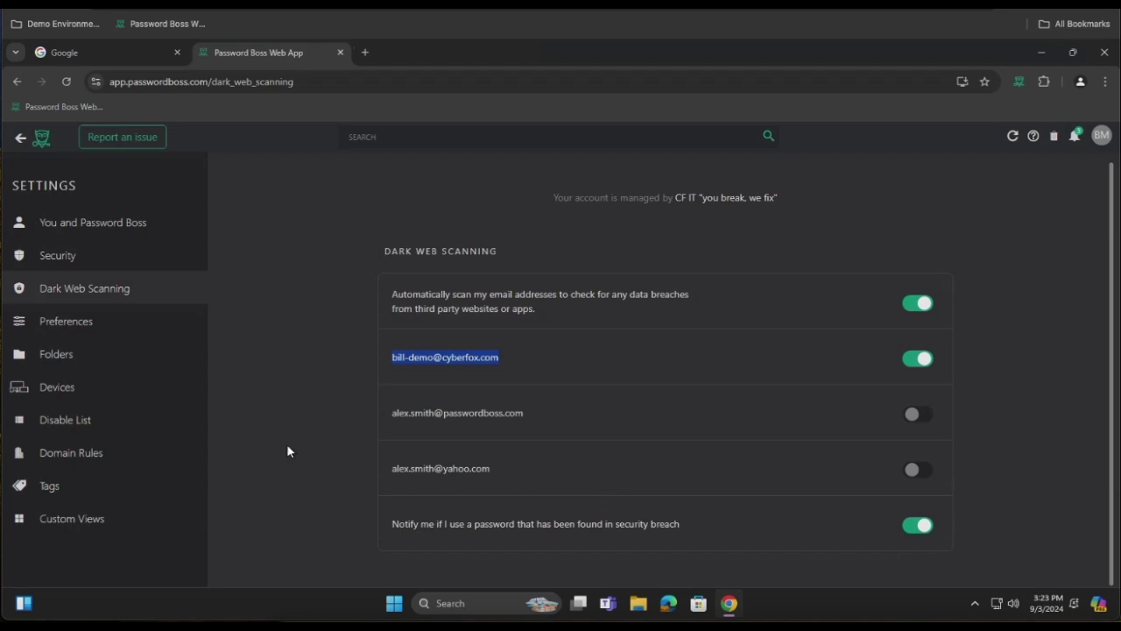
left_click(56, 331)
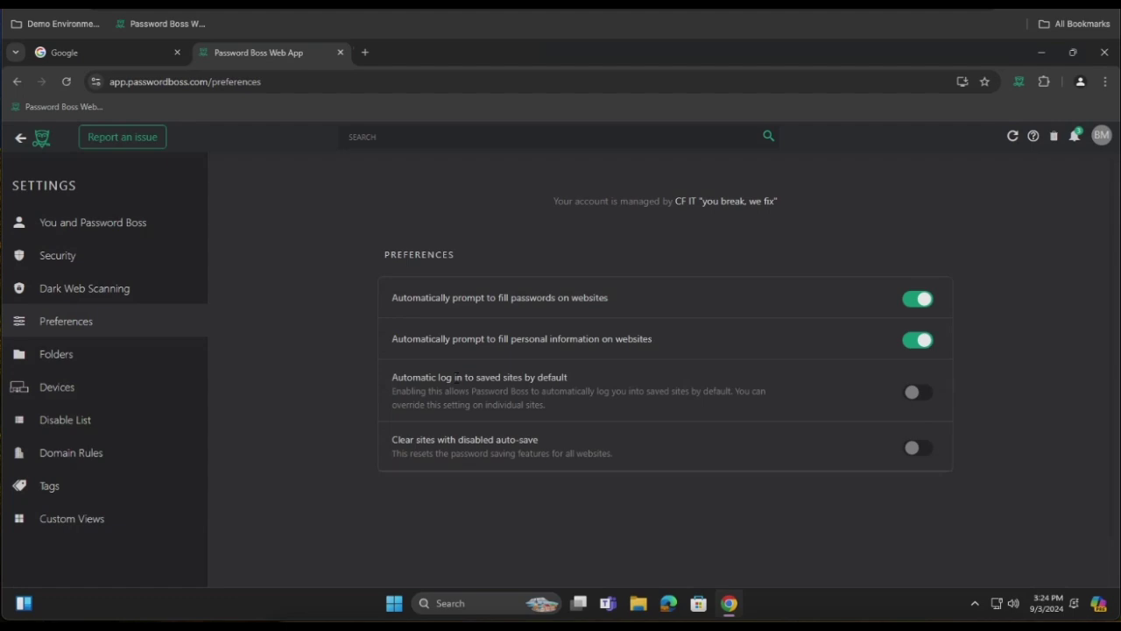
- View the Folders settings and expand the Customers folder to look over its sub-folders
left_click(67, 355)
scroll(419, 399, "down", 1)
mouse_move(453, 426)
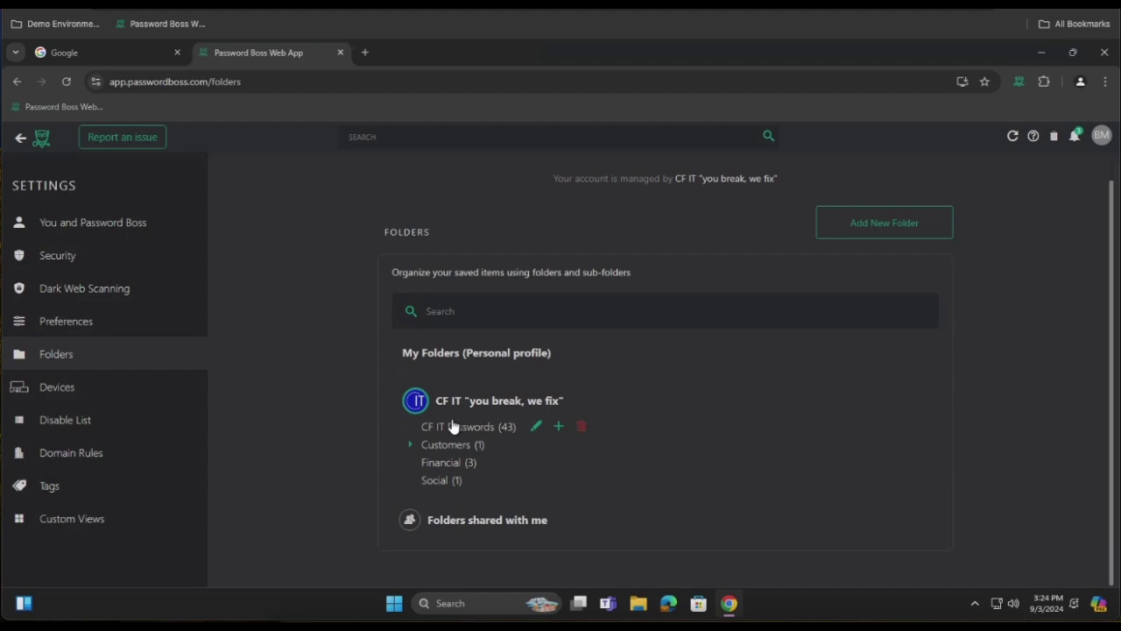
left_click(410, 445)
scroll(480, 471, "down", 1)
scroll(480, 472, "down", 3)
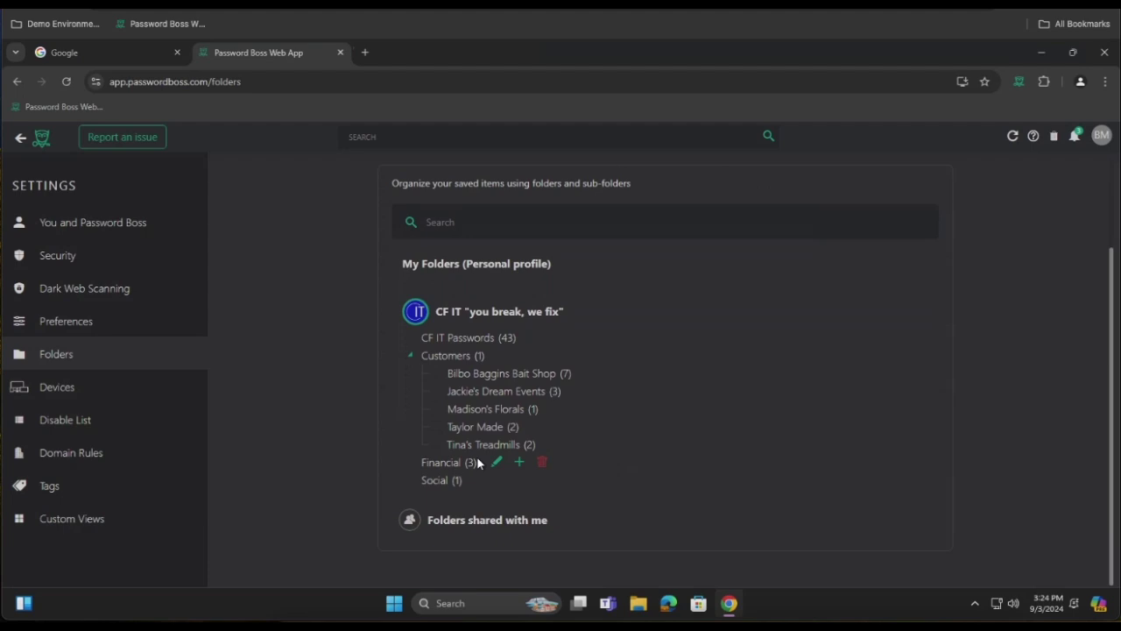
- Look through the Devices, Disable List and Domain Rules settings
left_click(70, 391)
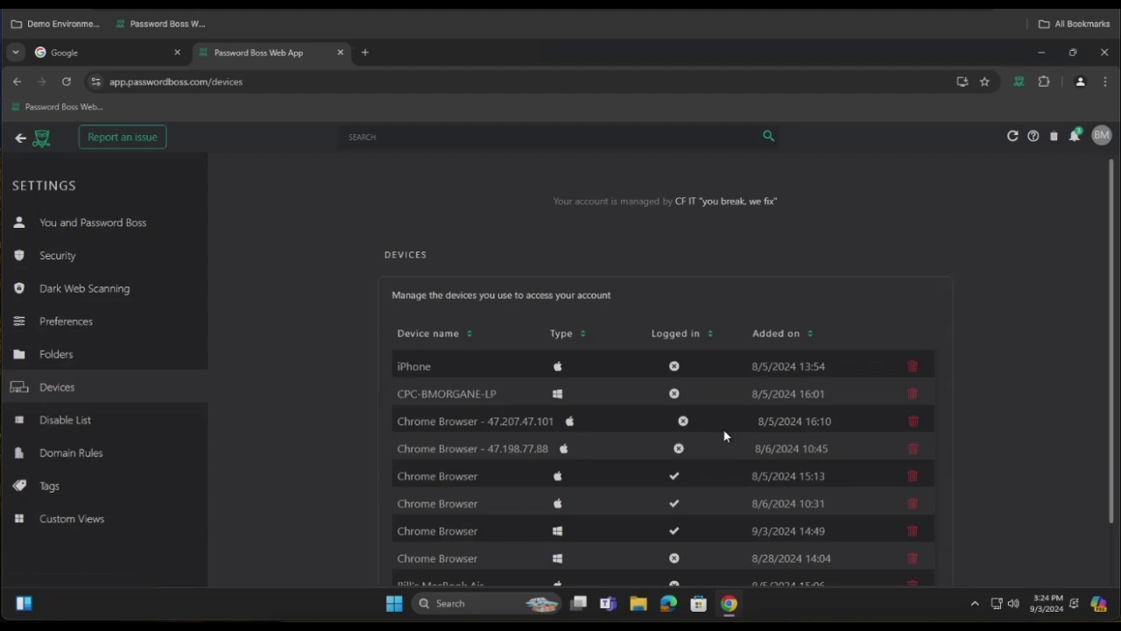
scroll(726, 435, "down", 2)
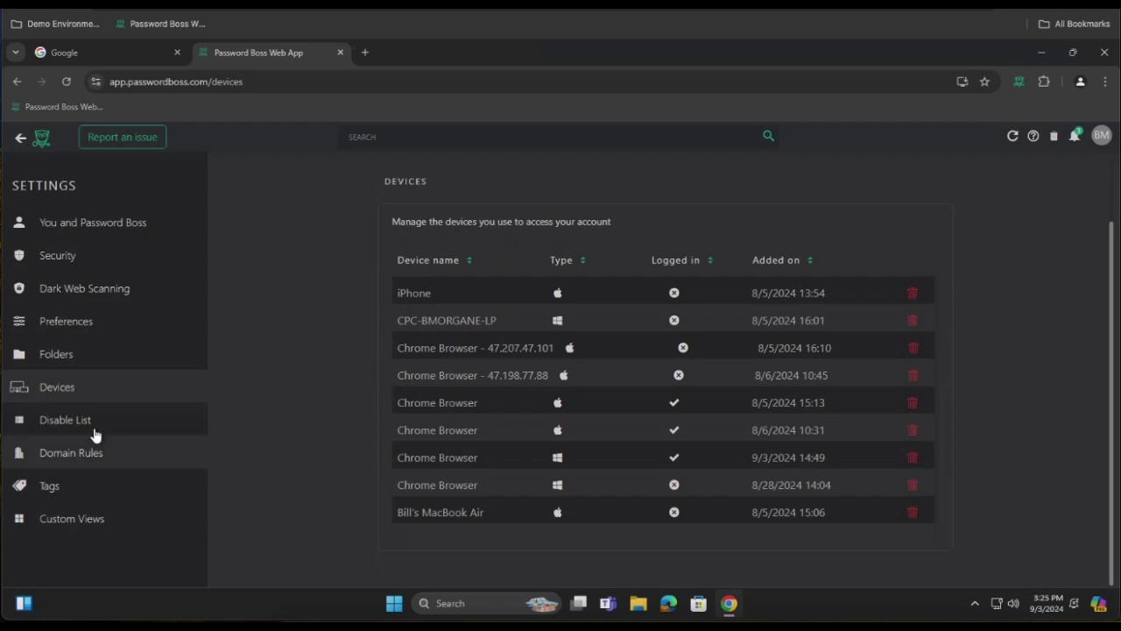
left_click(65, 421)
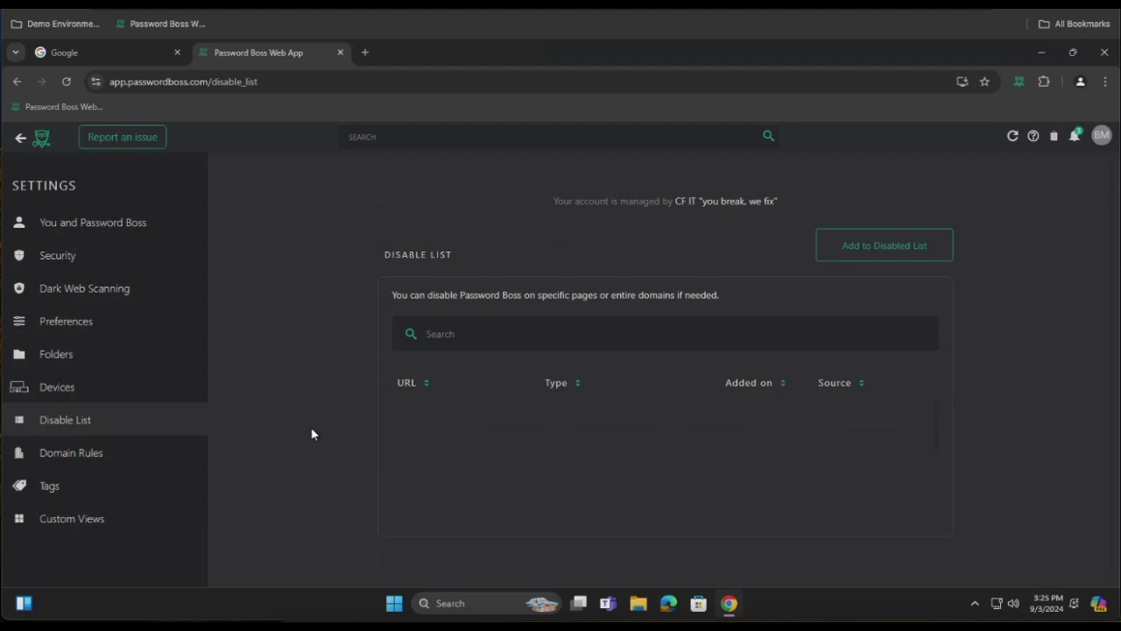
left_click(45, 463)
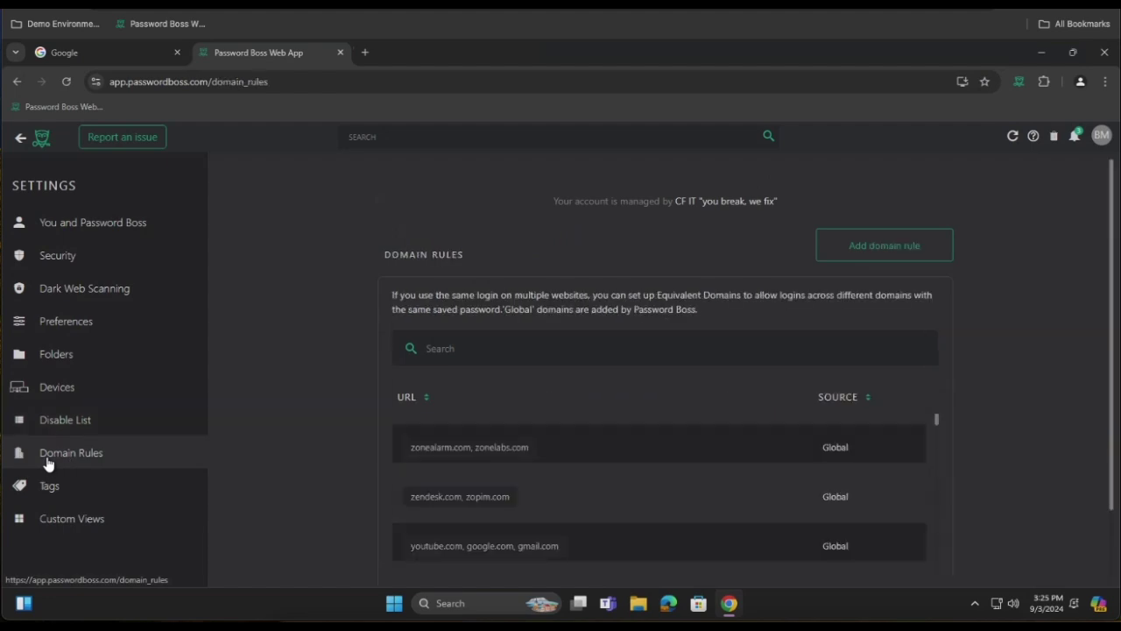
scroll(515, 460, "down", 1)
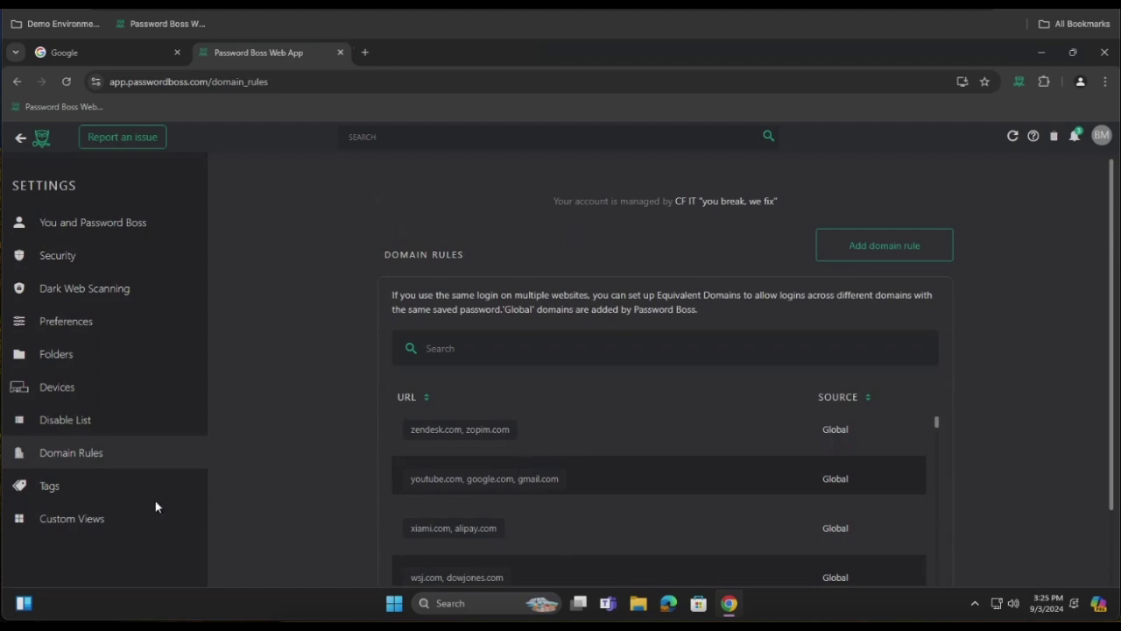
- View the Tags and Custom Views settings, and leave Settings to return to the password list
left_click(67, 487)
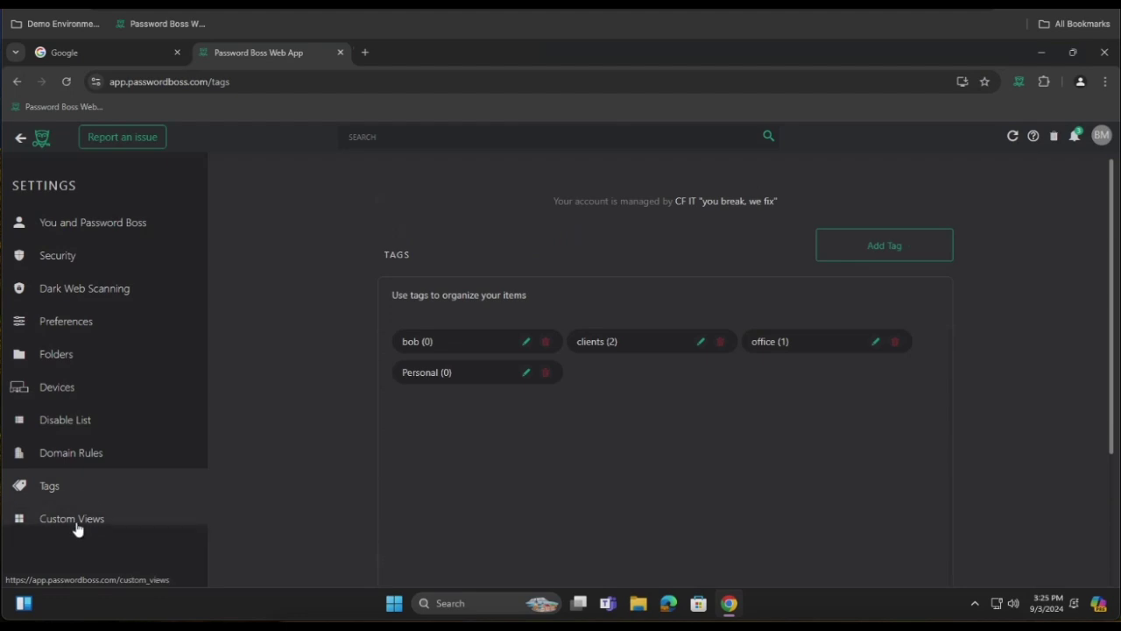
left_click(77, 525)
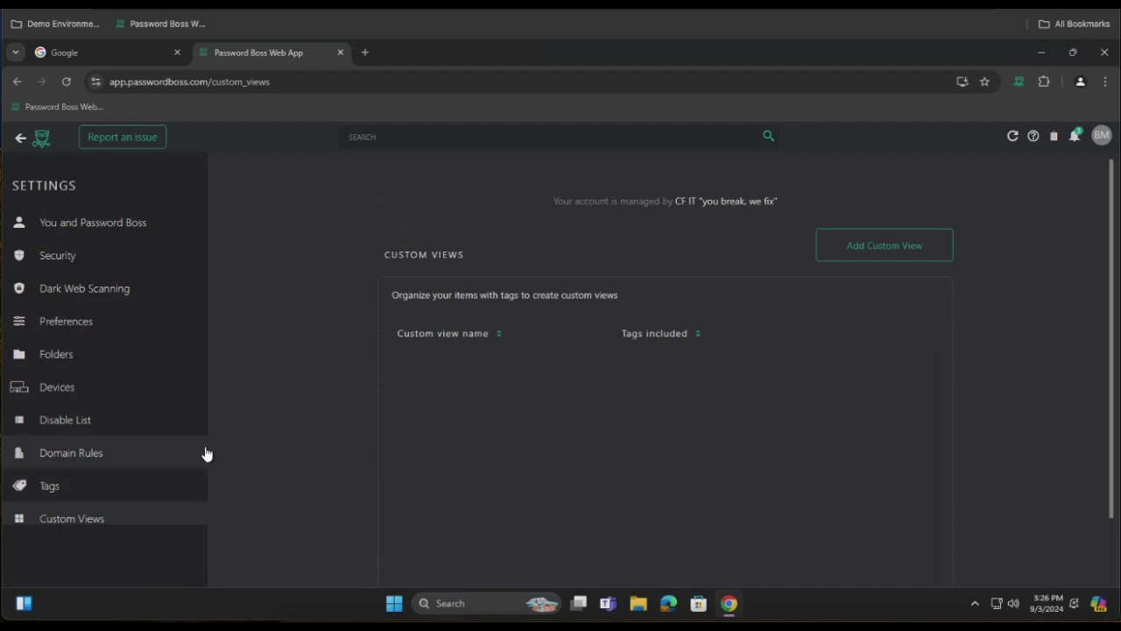
left_click(21, 138)
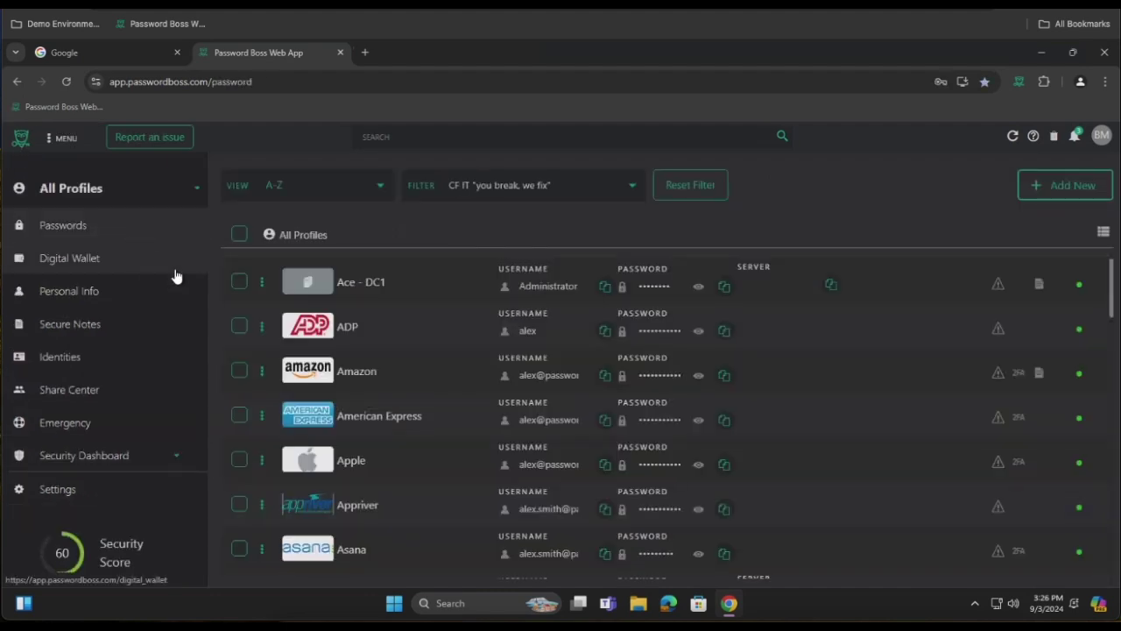